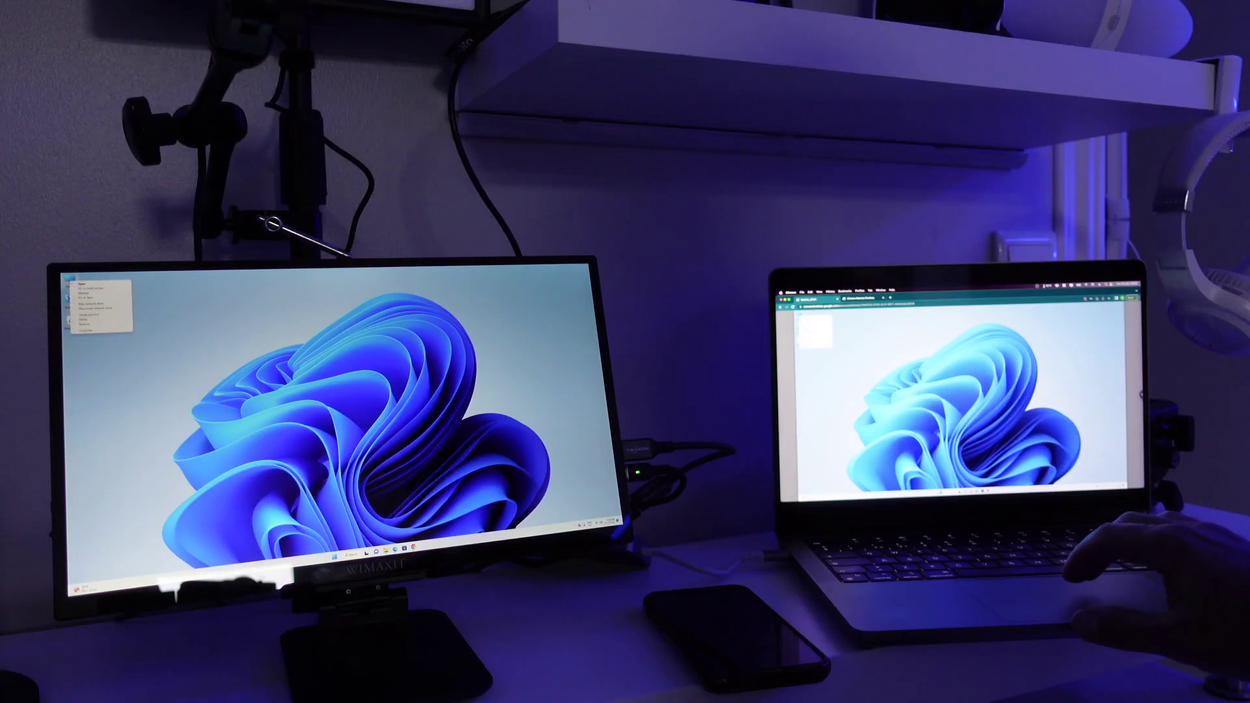
# Open Windows Settings from the PC desktop's right-click menu
pyautogui.click(85, 330)
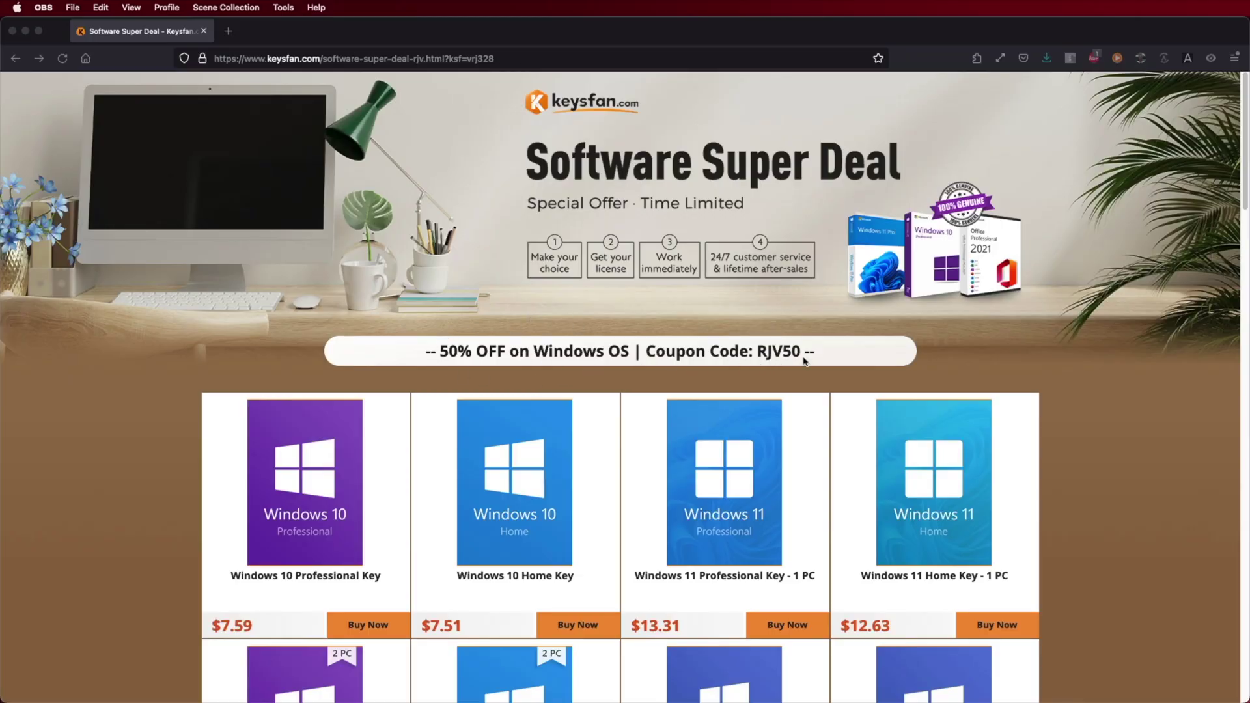
# Add the Windows 11 Professional Key - 1 PC to the cart and view the cart
pyautogui.scroll(-5, 809, 362)
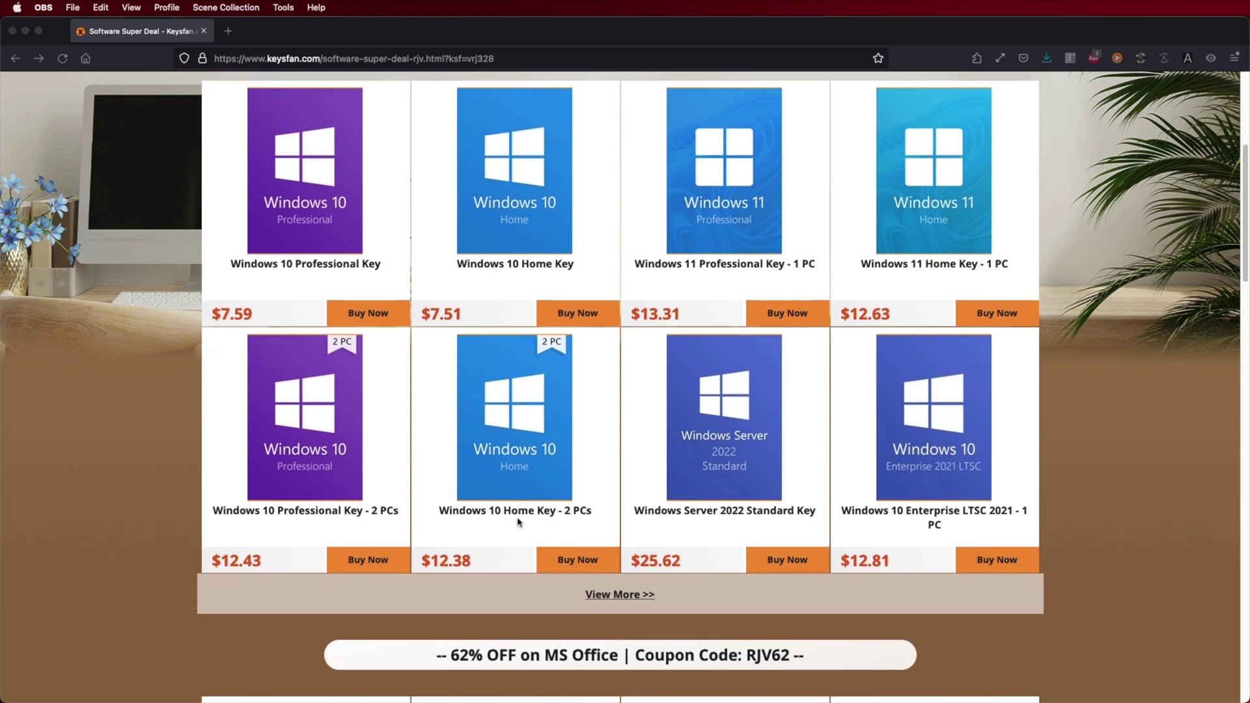
pyautogui.scroll(-4, 519, 522)
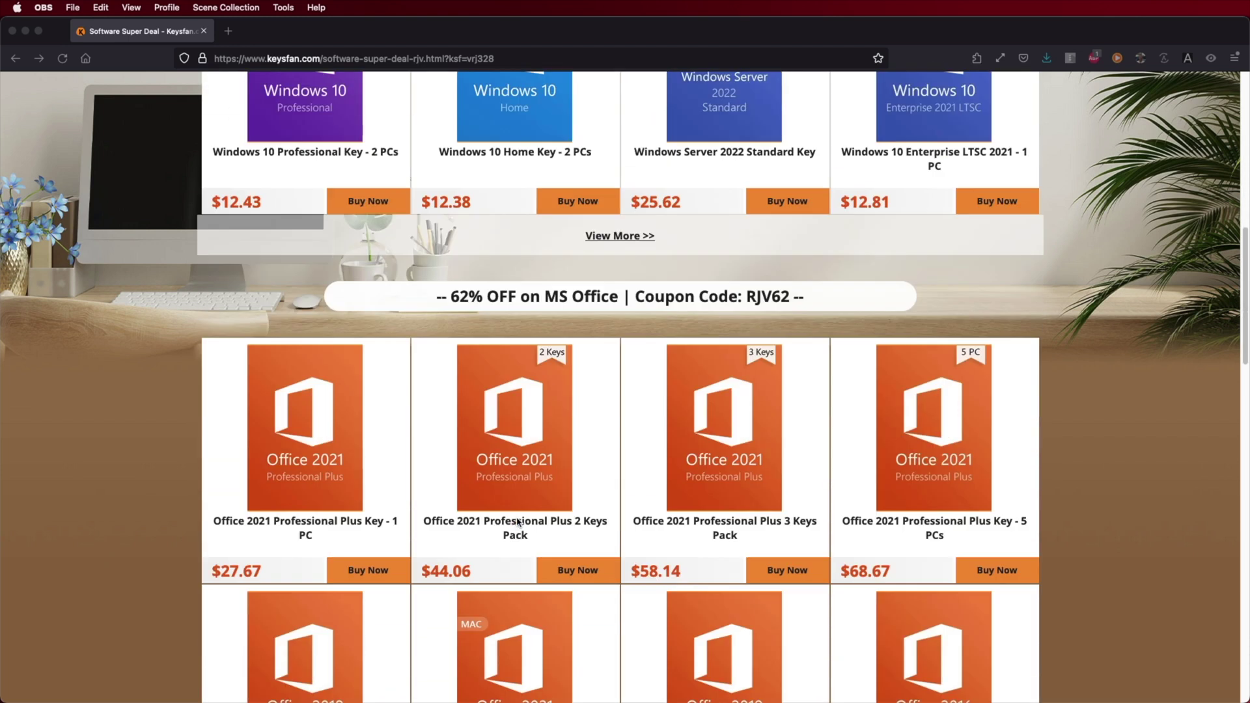
pyautogui.click(814, 536)
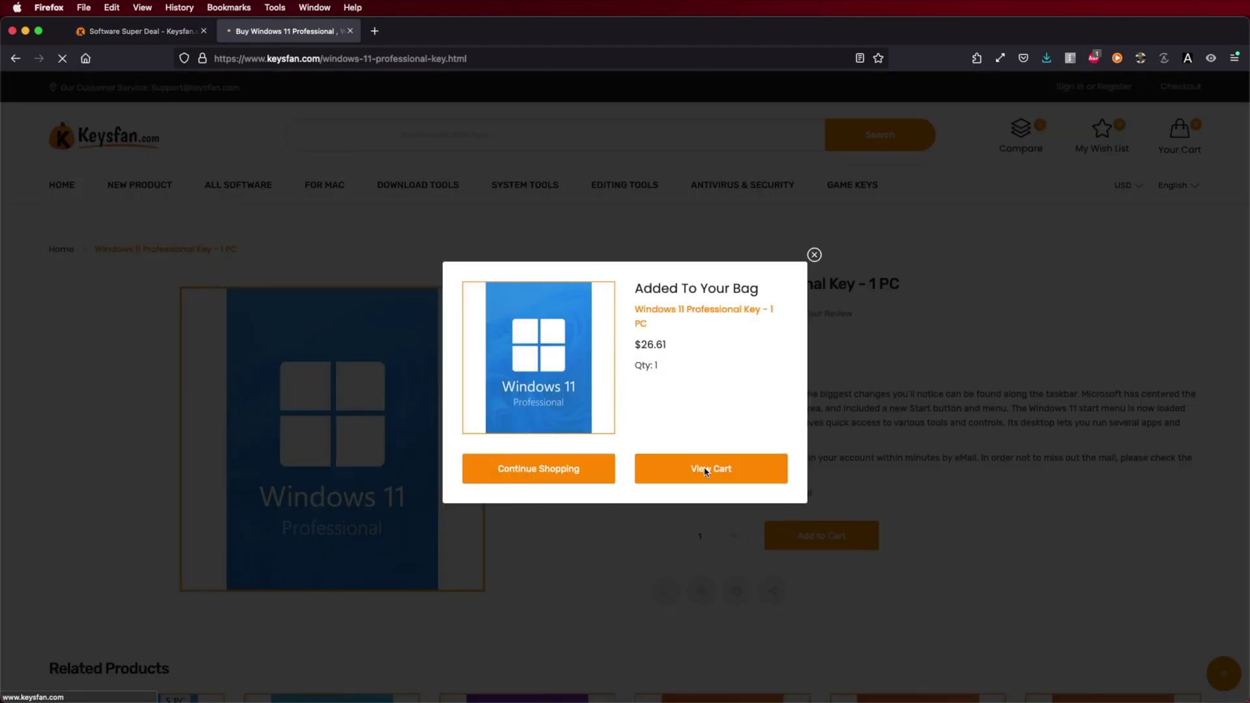
pyautogui.click(705, 471)
# Apply the discount code RJV50 to the order
pyautogui.click(1027, 463)
pyautogui.click(1029, 522)
pyautogui.write('RJV50')
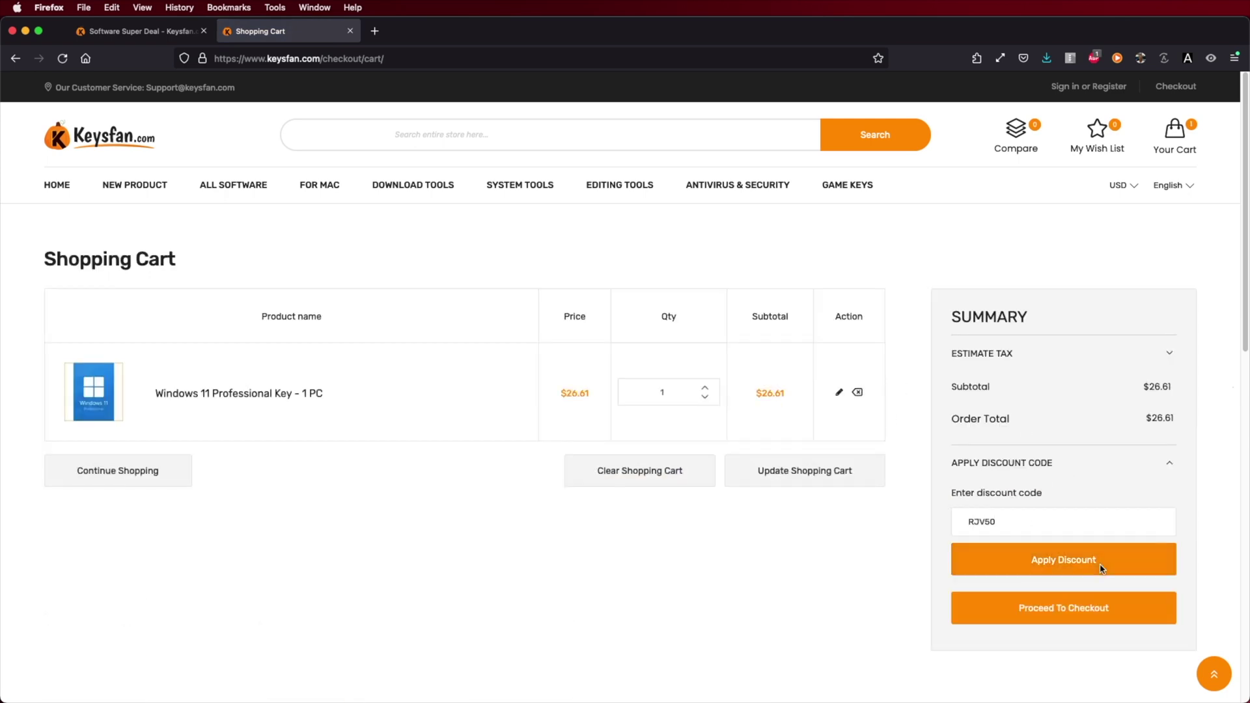
pyautogui.click(1042, 561)
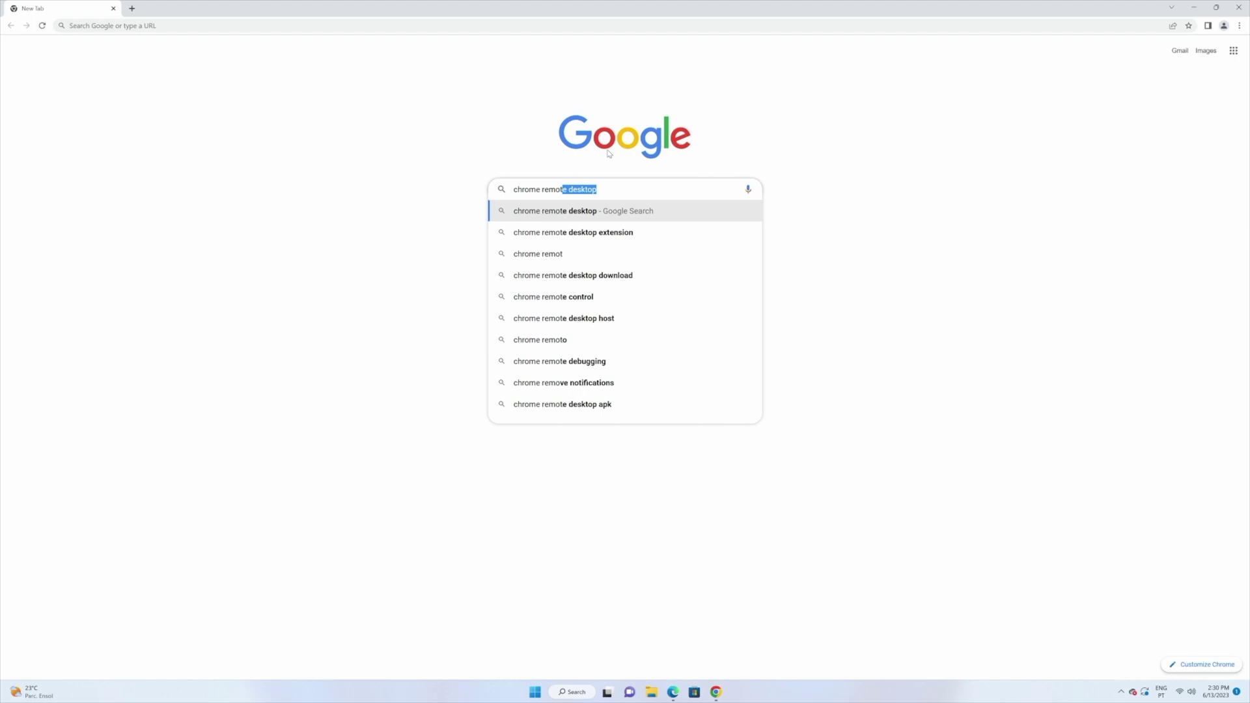
# Search for Chrome Remote Desktop and choose Access my computer
pyautogui.write('e remote')
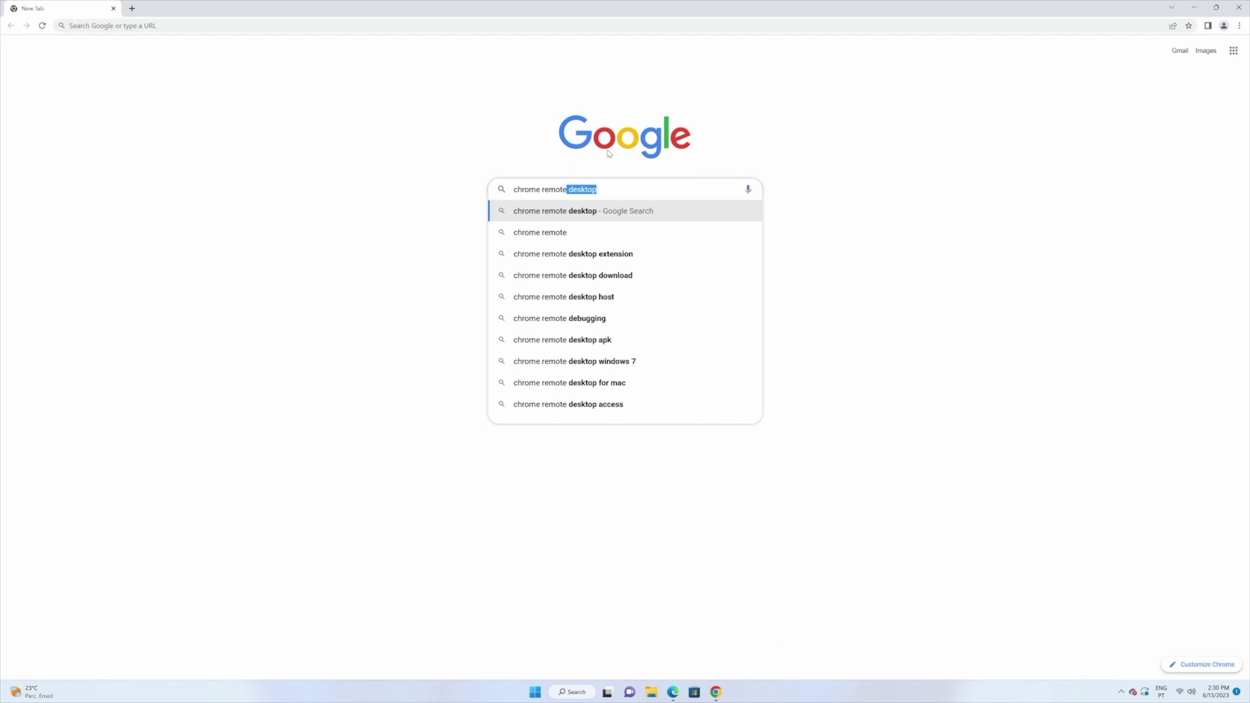
pyautogui.press('Return')
pyautogui.click(502, 297)
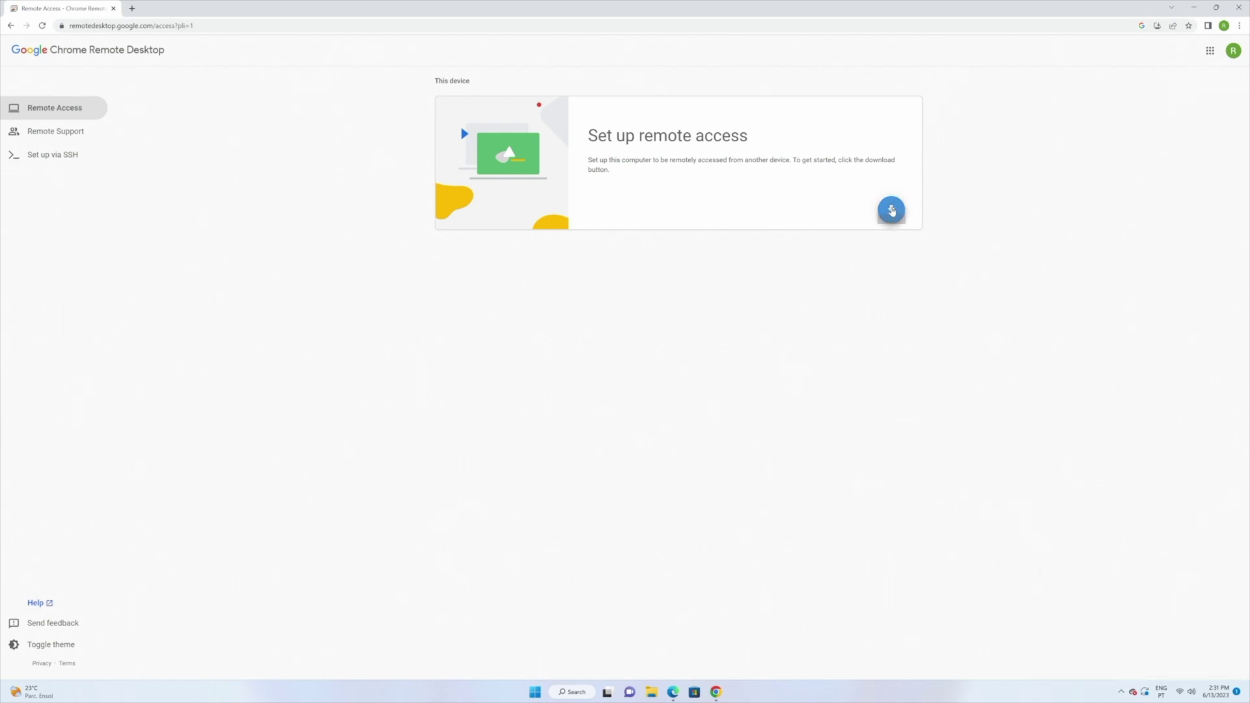
# Download the remote access software, add the extension to Chrome, and run the host installer
pyautogui.click(892, 209)
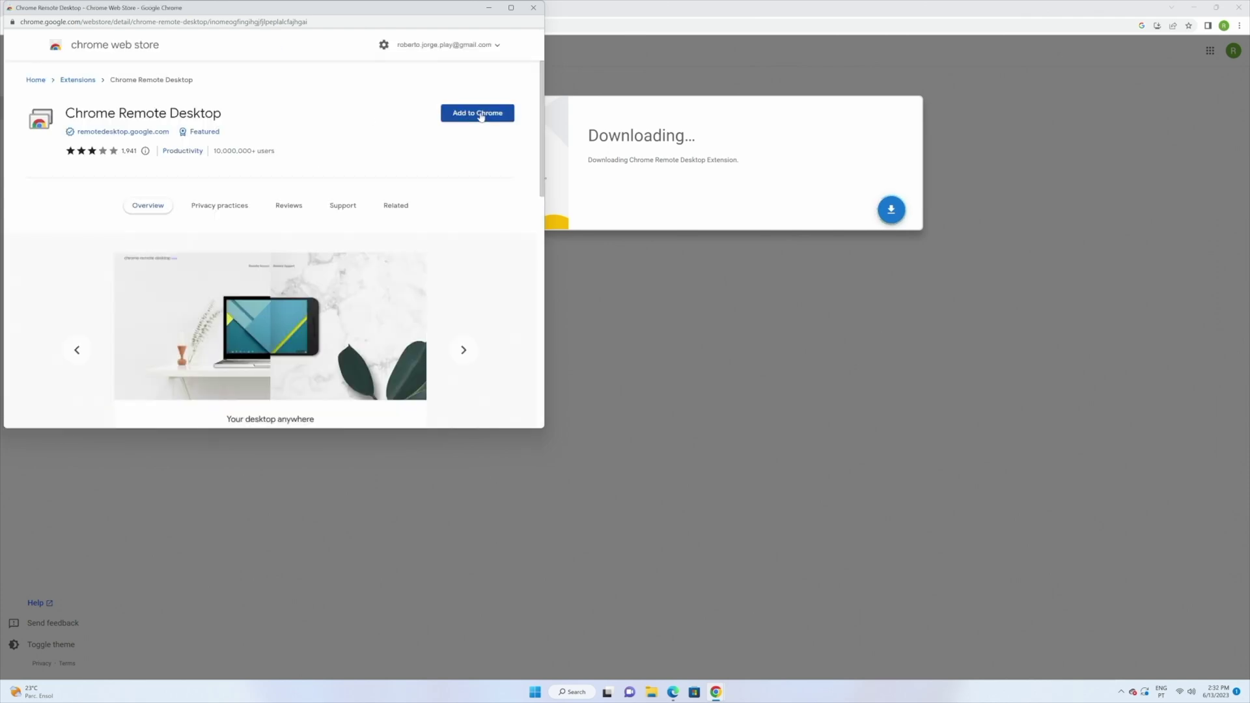
pyautogui.click(481, 114)
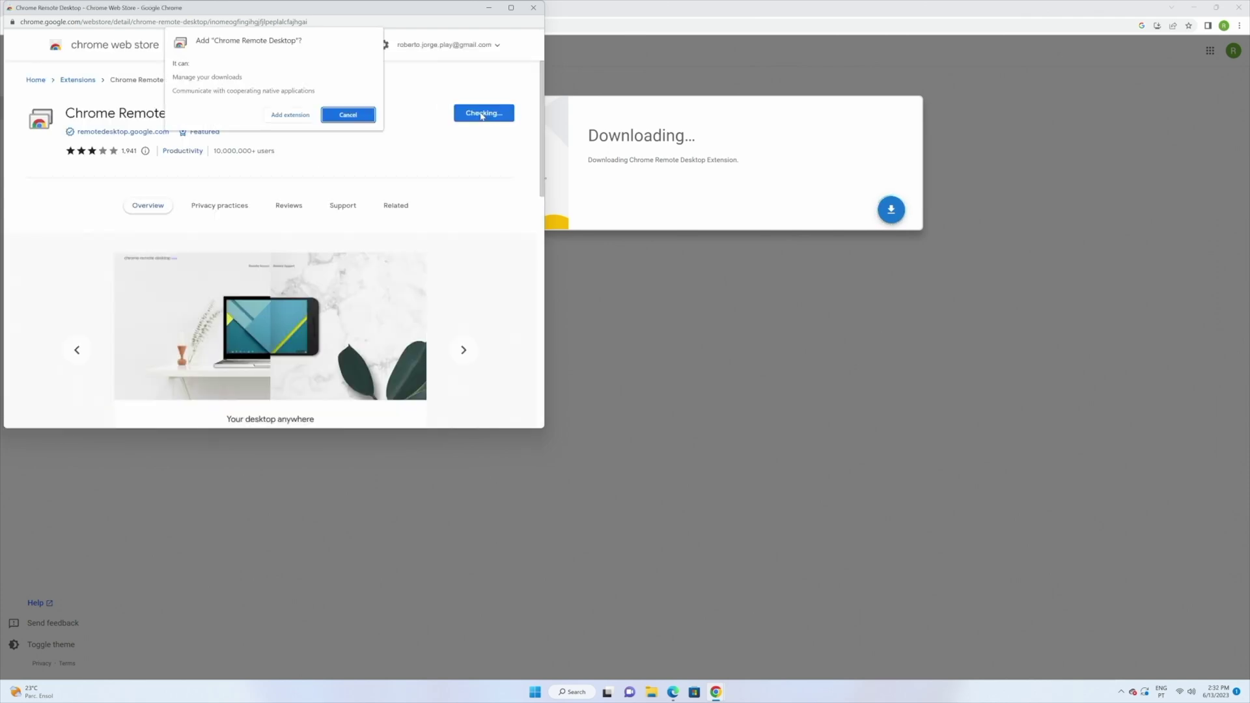
pyautogui.click(285, 117)
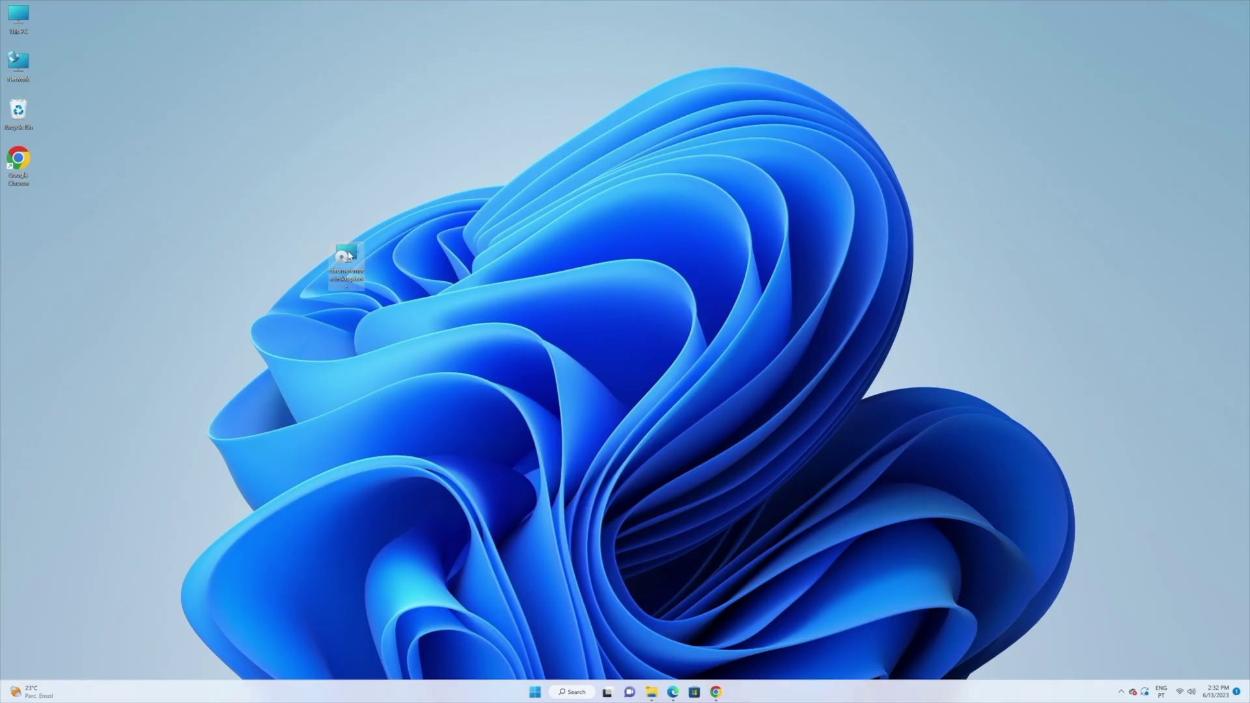
pyautogui.doubleClick(346, 256)
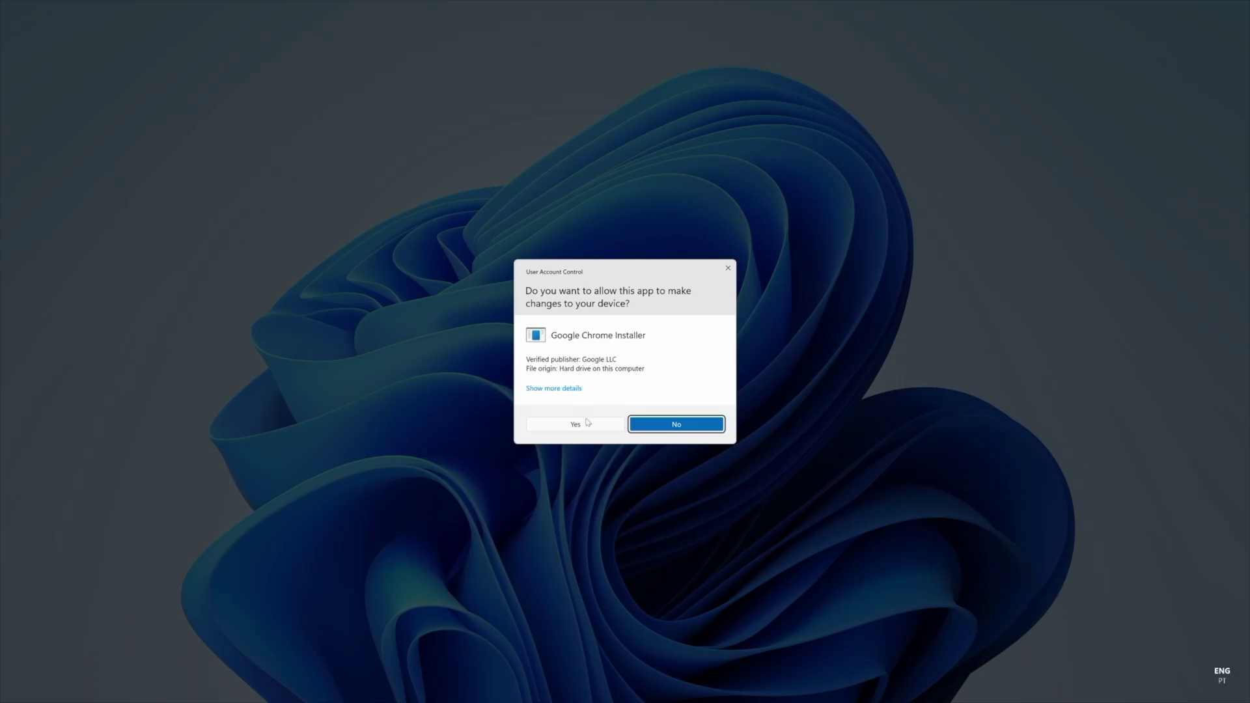
pyautogui.click(588, 424)
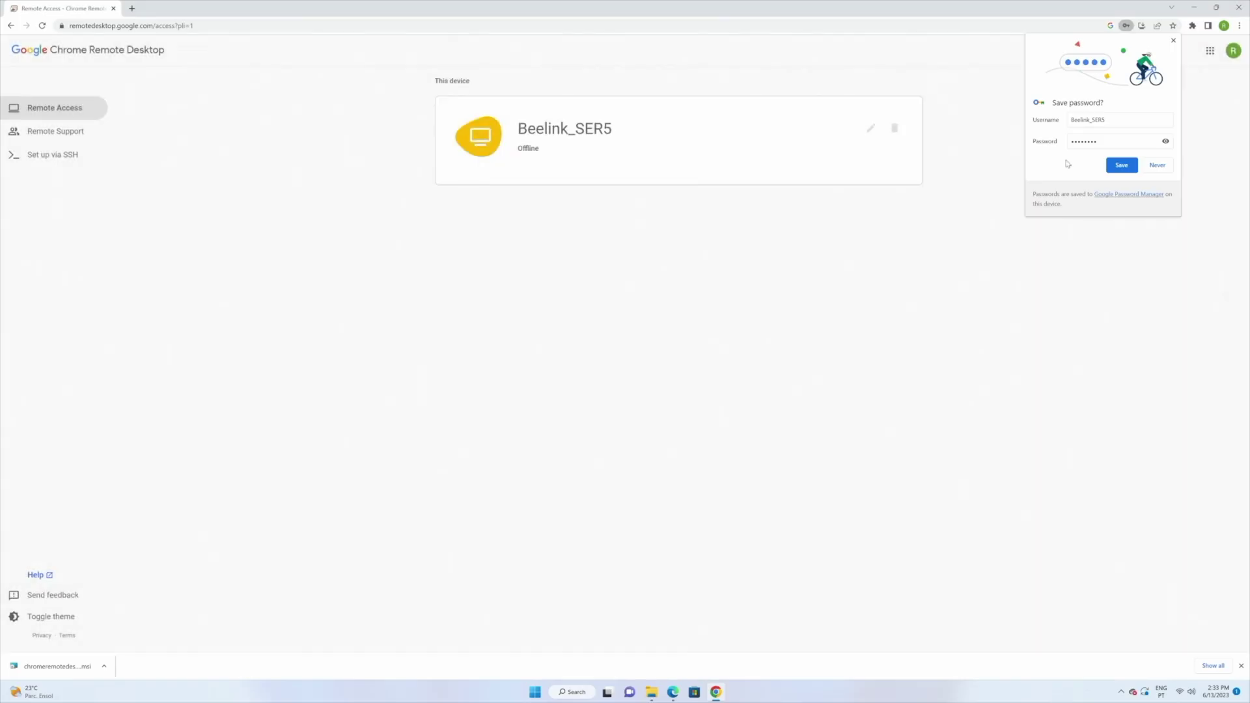
# Accept saving the password and use the Google Account for passwords
pyautogui.click(1122, 164)
pyautogui.click(657, 285)
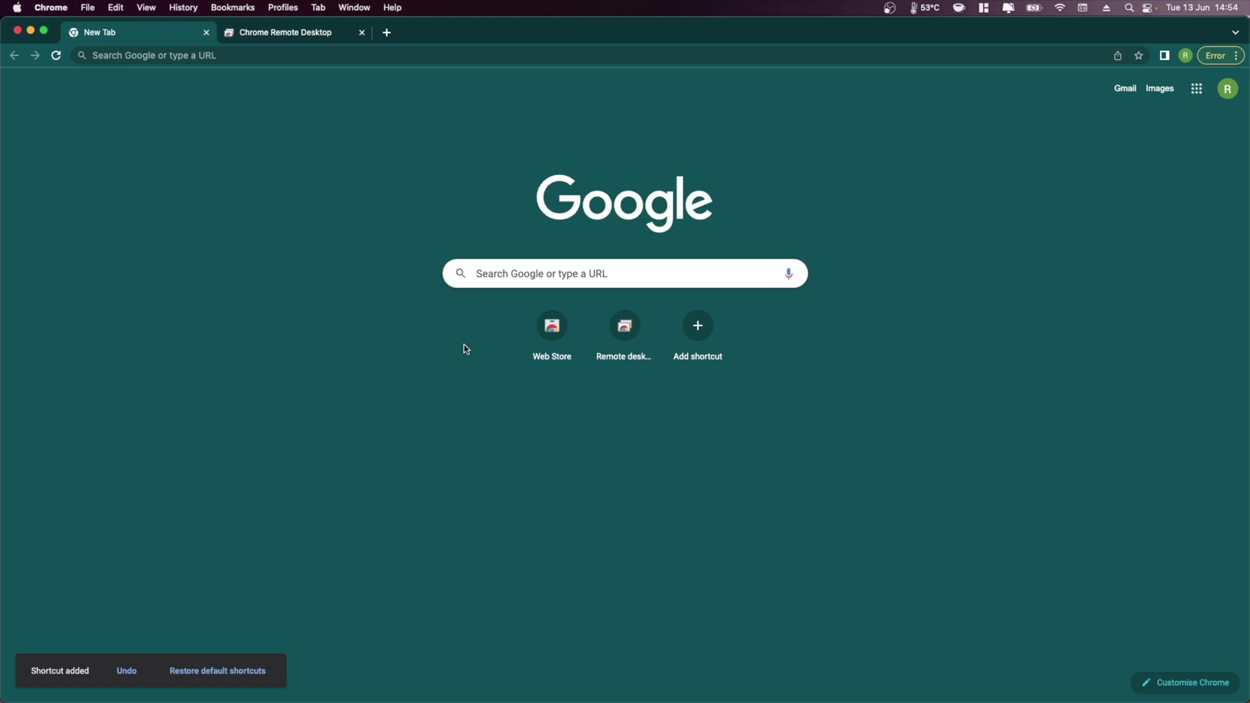
# Open Chrome Remote Desktop on the Mac, go to My computers, and dismiss the app-install offer
pyautogui.click(629, 328)
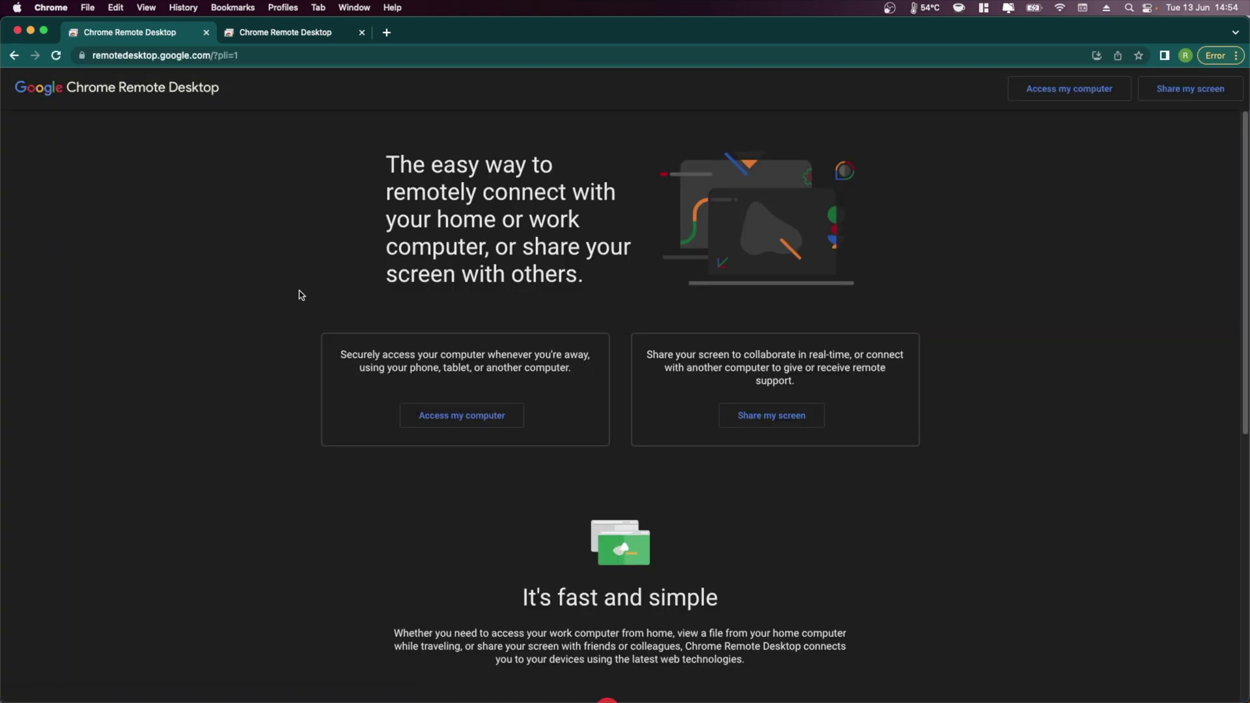
pyautogui.click(494, 419)
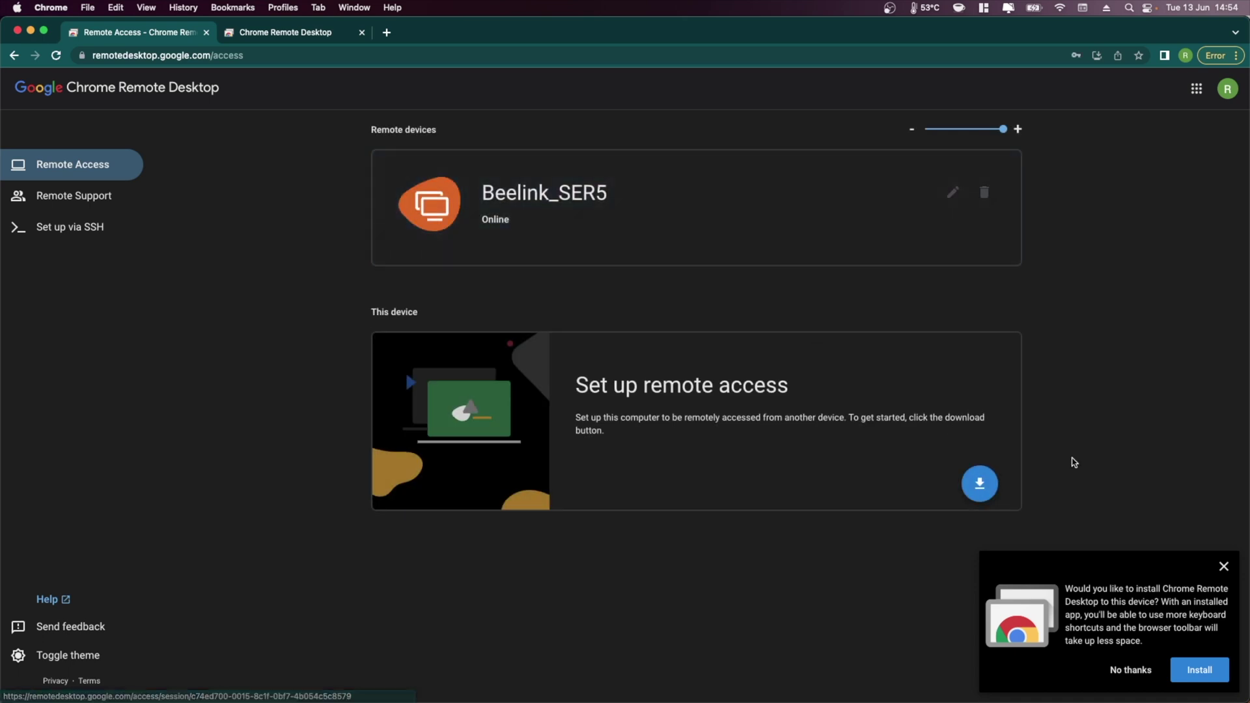
pyautogui.click(1224, 567)
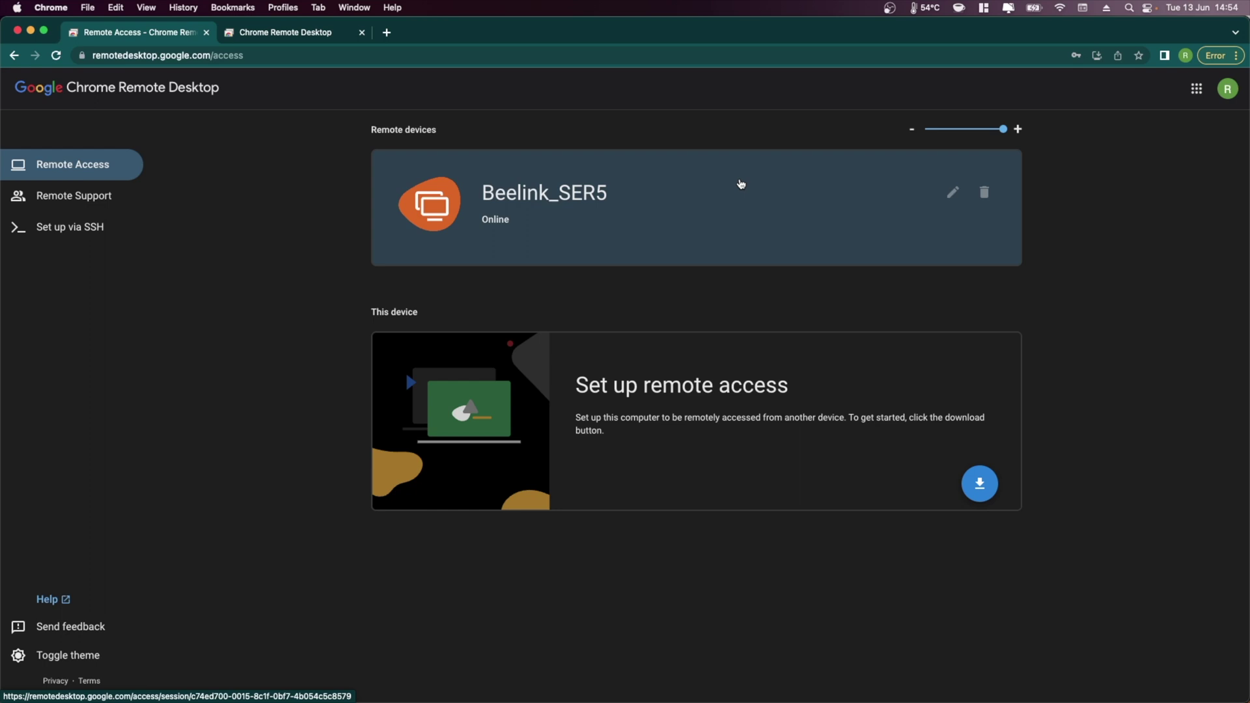
# Connect to Beelink_SER5 by entering its access PIN
pyautogui.click(741, 184)
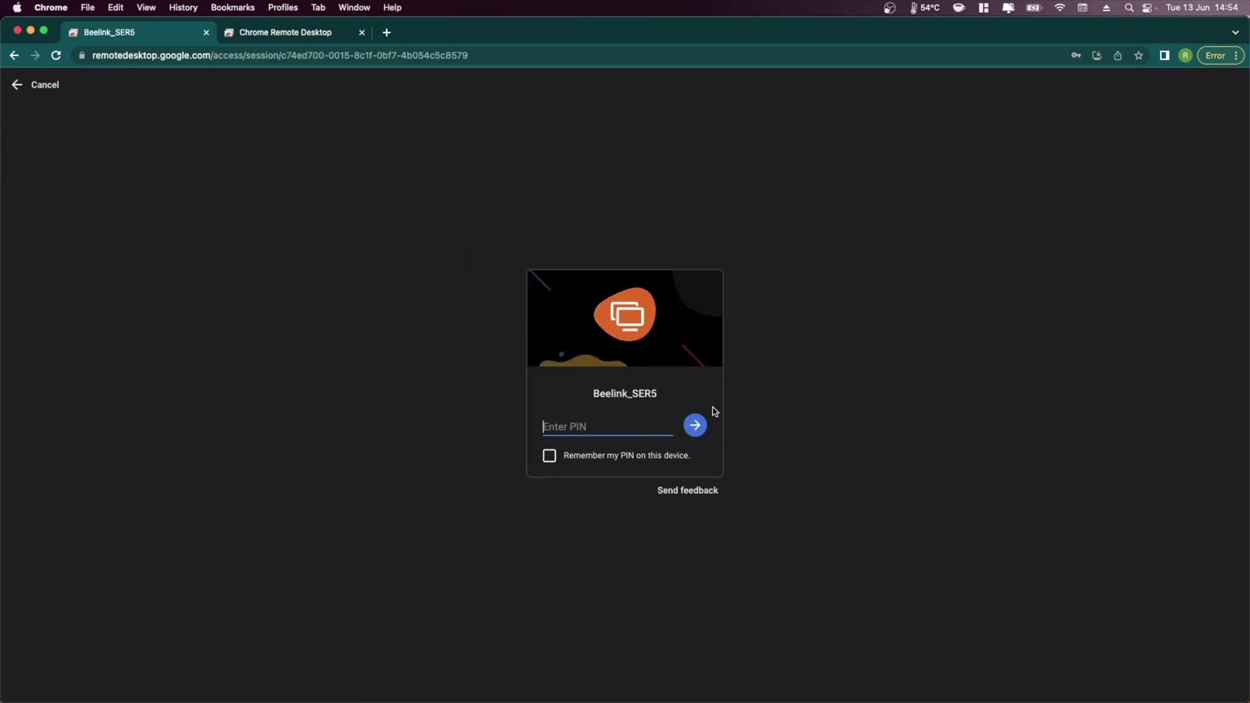
pyautogui.click(577, 426)
pyautogui.write('1')
pyautogui.click(695, 426)
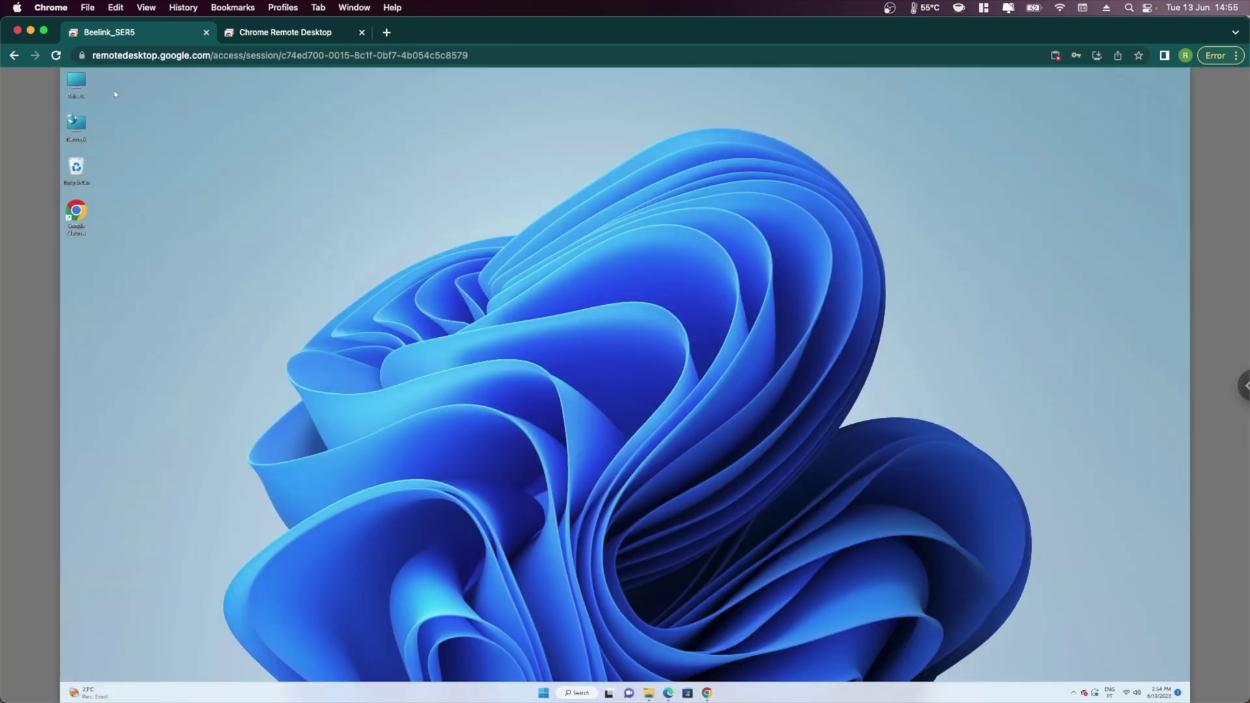
# View the remote PC's system properties from This PC, then close the About window
pyautogui.rightClick(78, 84)
pyautogui.click(122, 188)
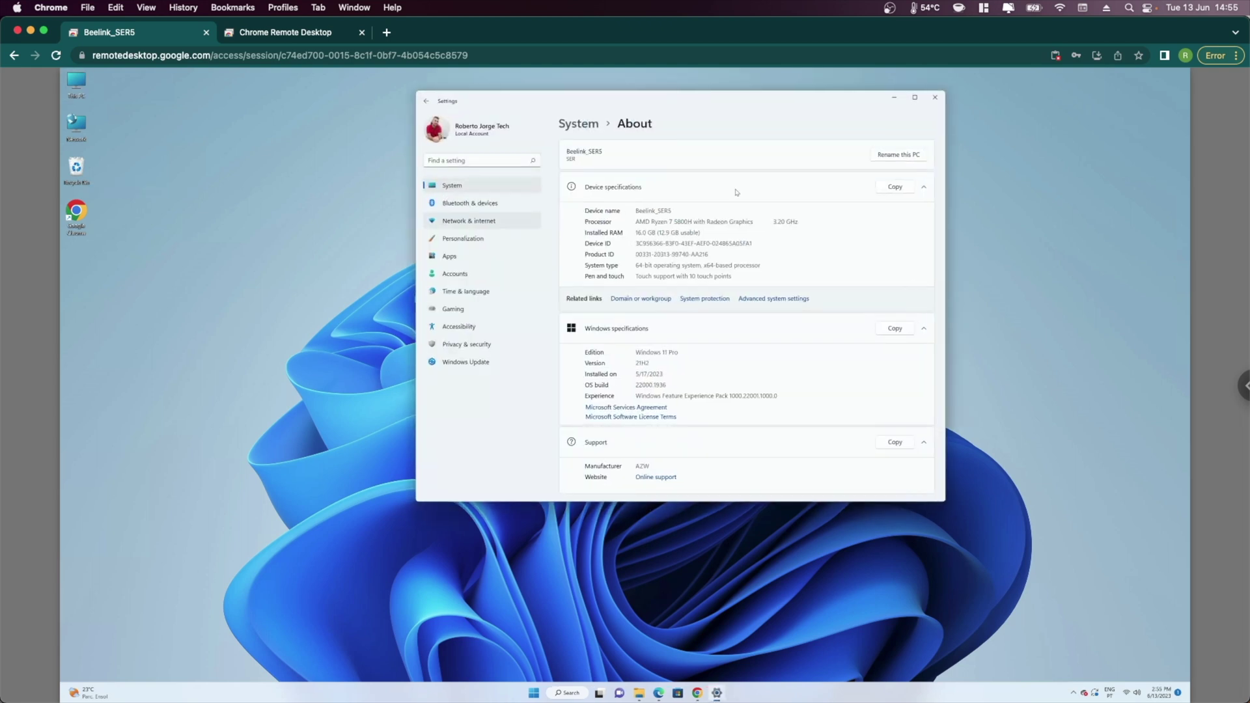
pyautogui.scroll(-2, 638, 265)
pyautogui.scroll(2, 749, 195)
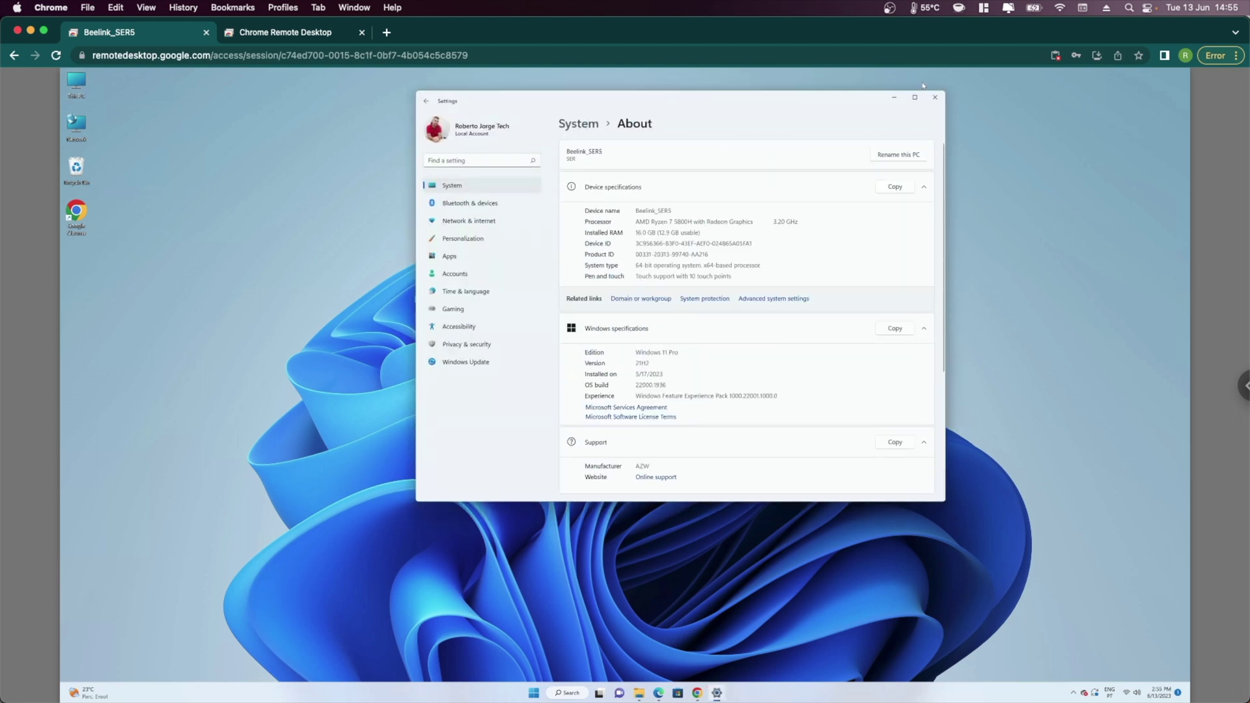
pyautogui.click(936, 98)
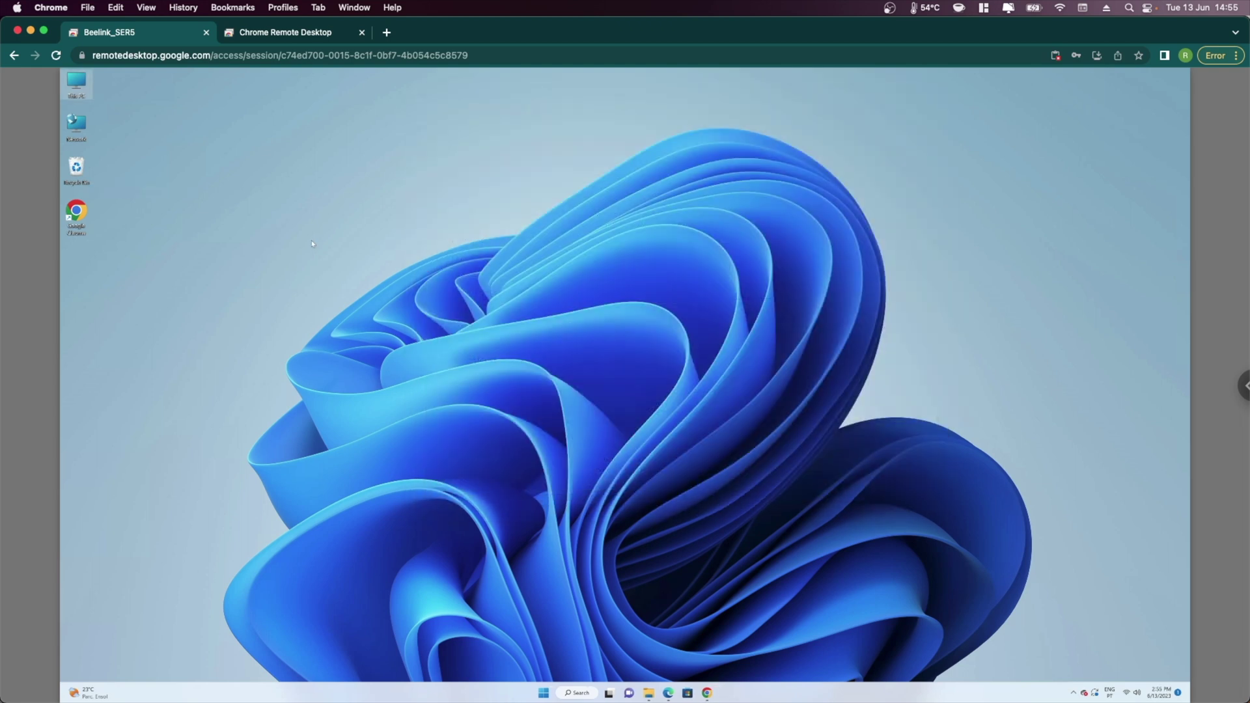
# Create a new desktop folder, move the Google Chrome shortcut into it, and close it
pyautogui.rightClick(412, 266)
pyautogui.moveTo(449, 335)
pyautogui.click(553, 340)
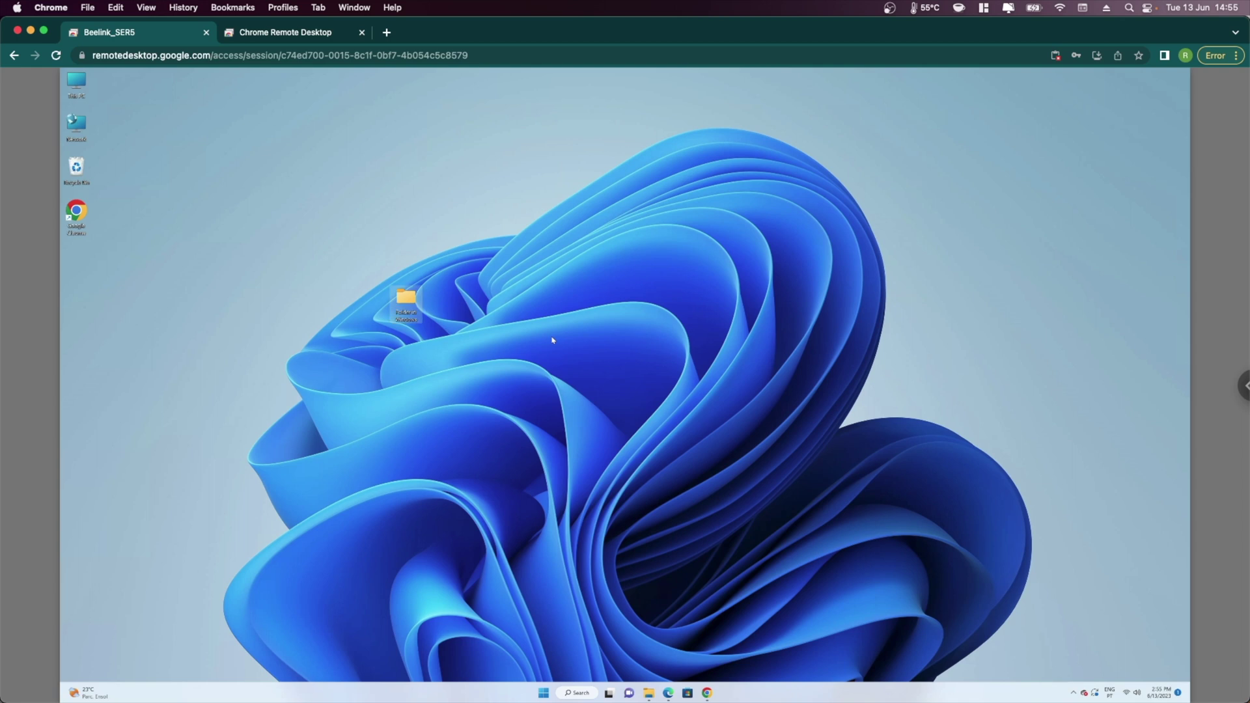
pyautogui.press('Return')
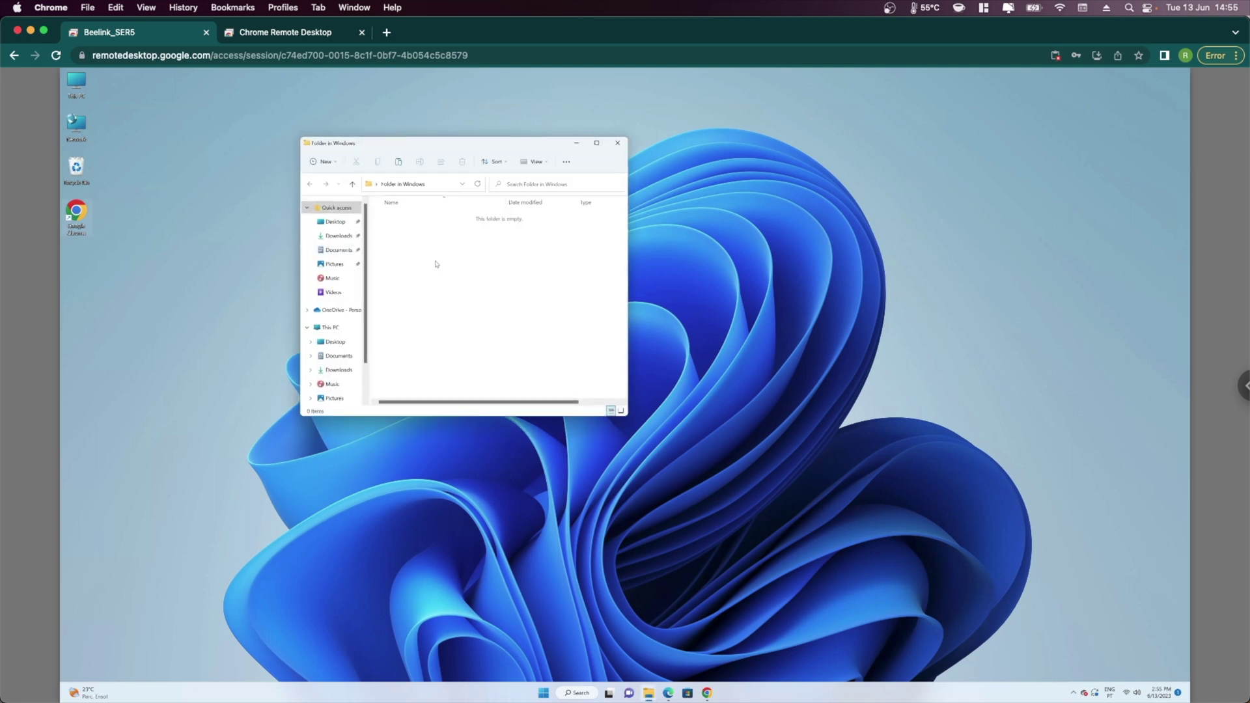
pyautogui.moveTo(77, 212); pyautogui.dragTo(148, 257)
pyautogui.moveTo(412, 282); pyautogui.dragTo(421, 280)
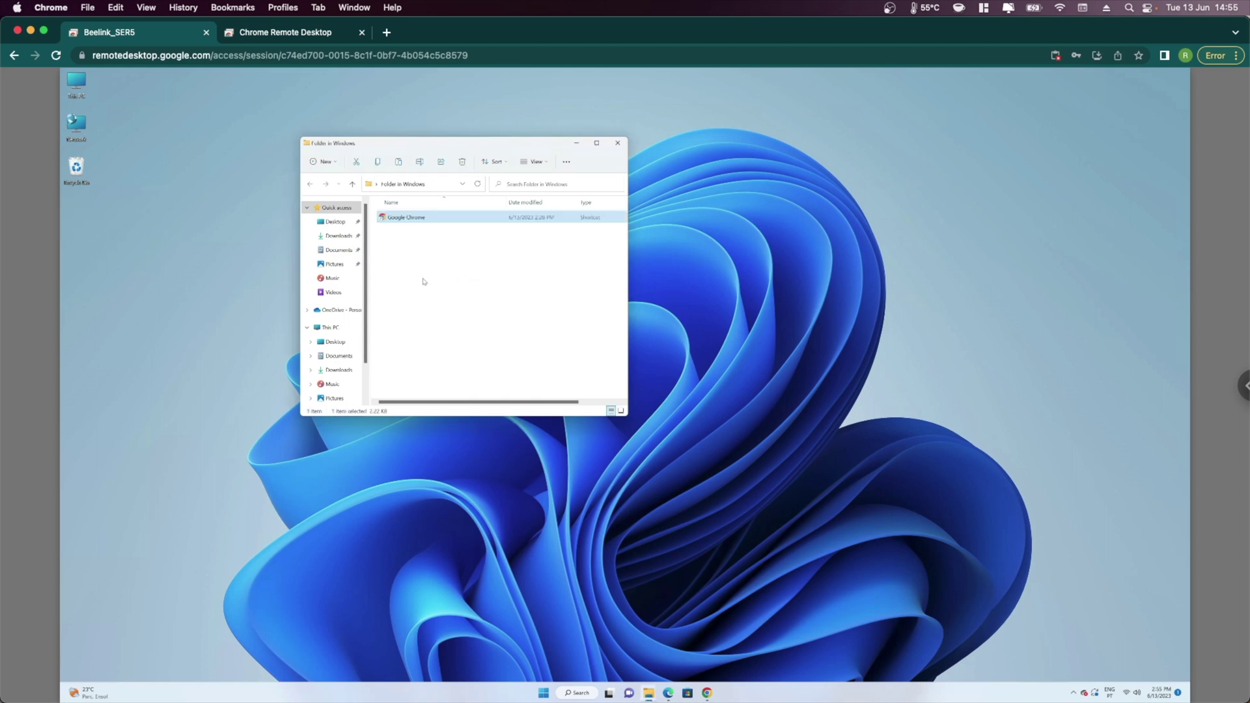
pyautogui.click(619, 148)
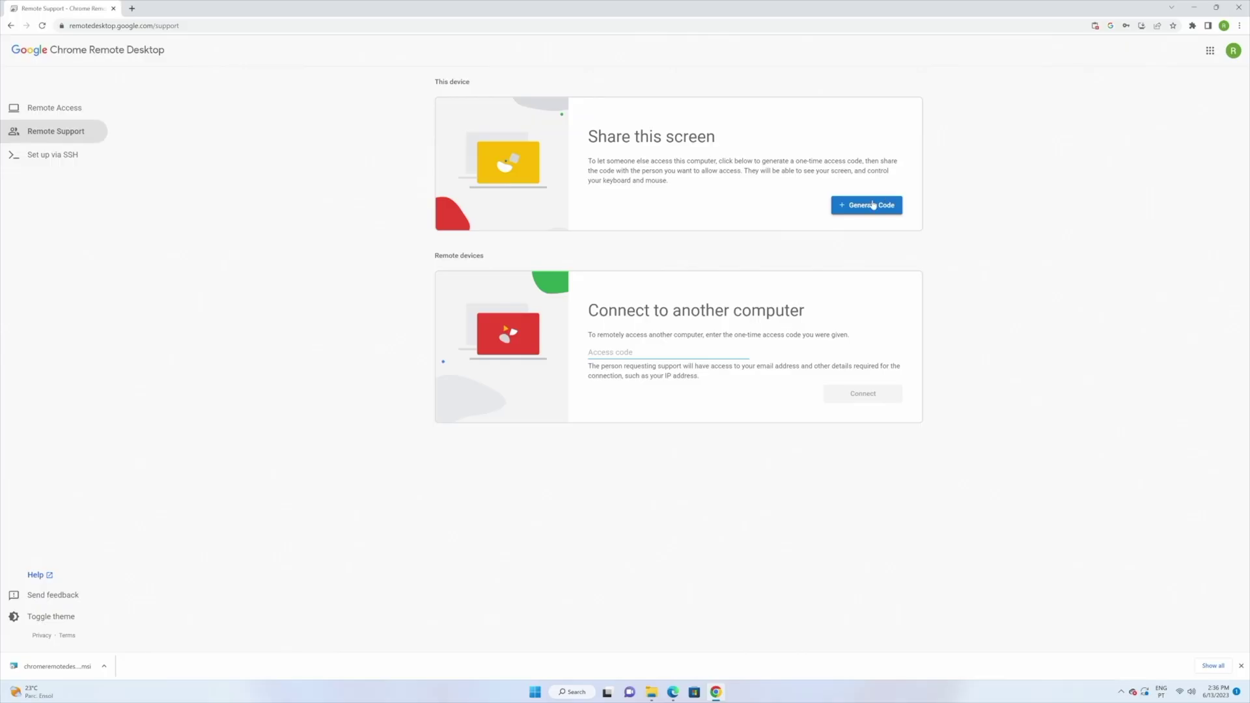
# Generate a one-time access code on the PC and enter it on the Mac
pyautogui.click(868, 205)
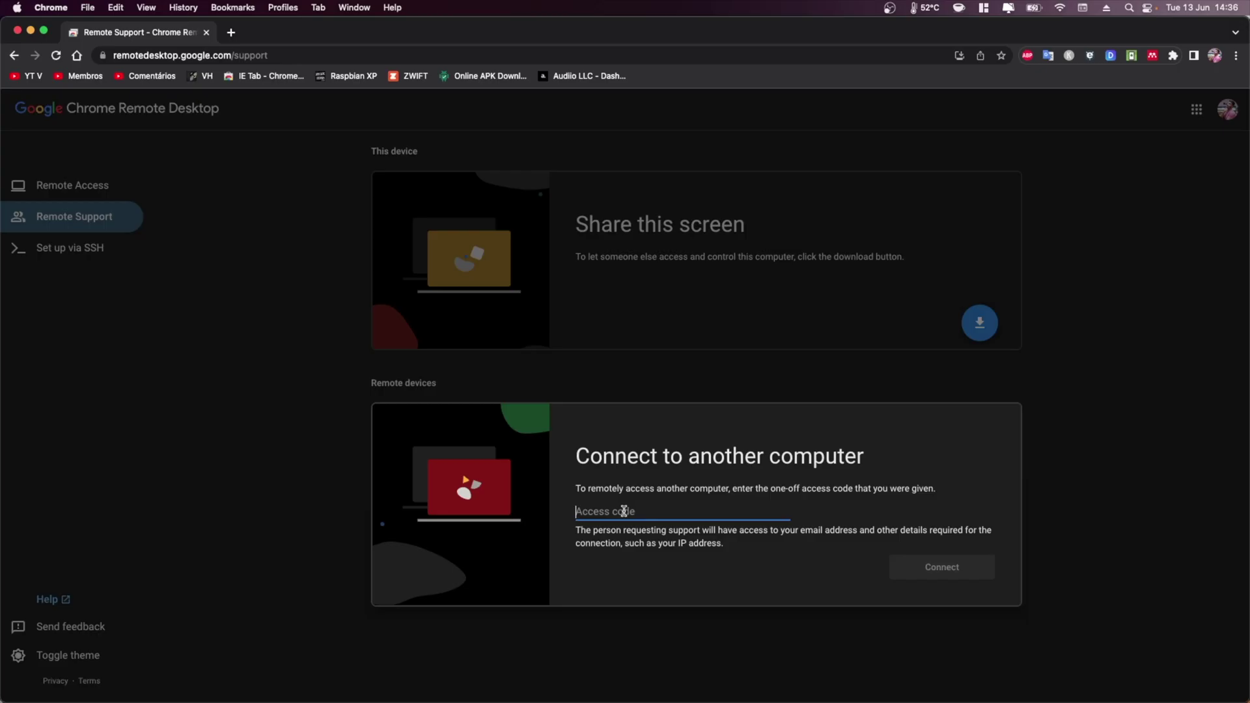
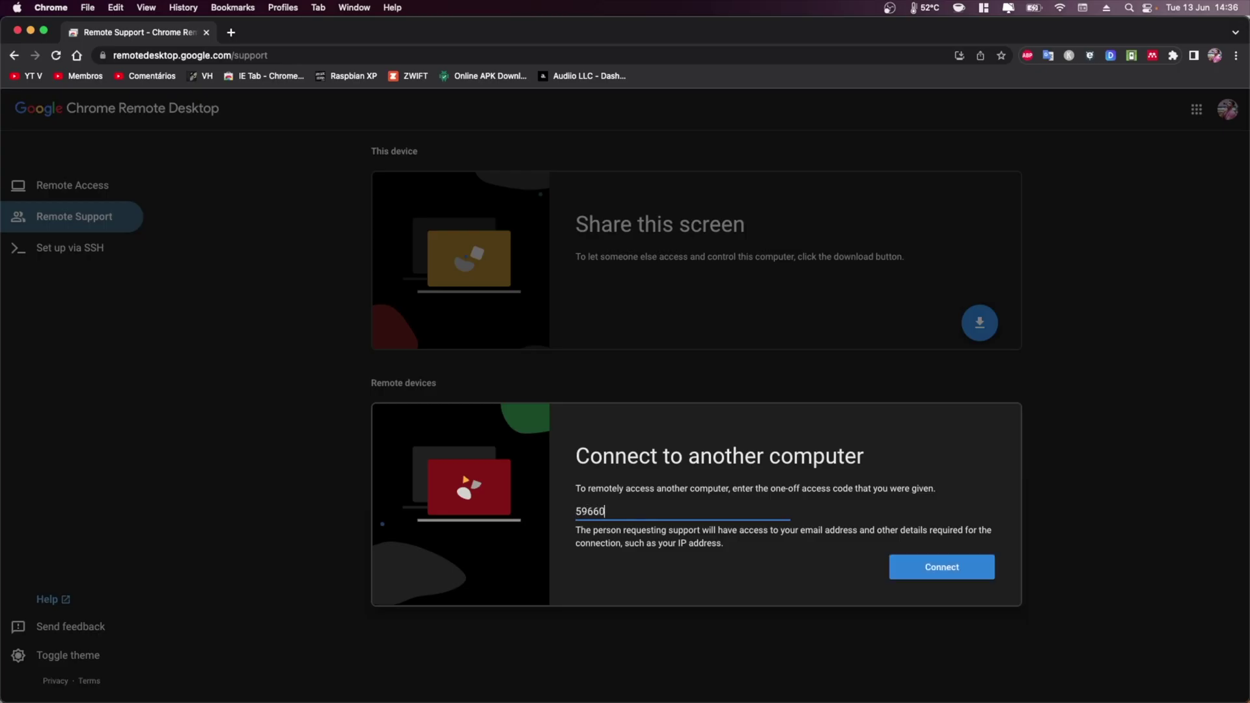
# Connect to the shared PC and open This PC in File Explorer remotely
pyautogui.click(937, 561)
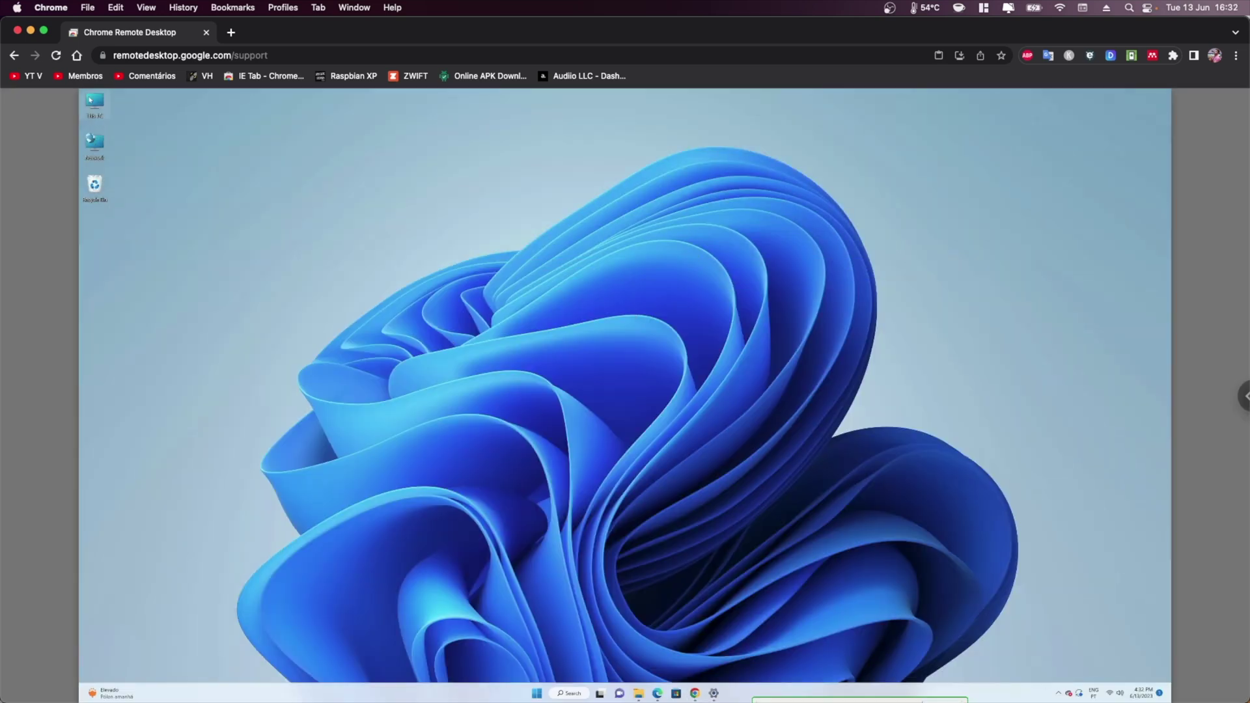
pyautogui.doubleClick(94, 101)
pyautogui.moveTo(448, 165); pyautogui.dragTo(420, 237)
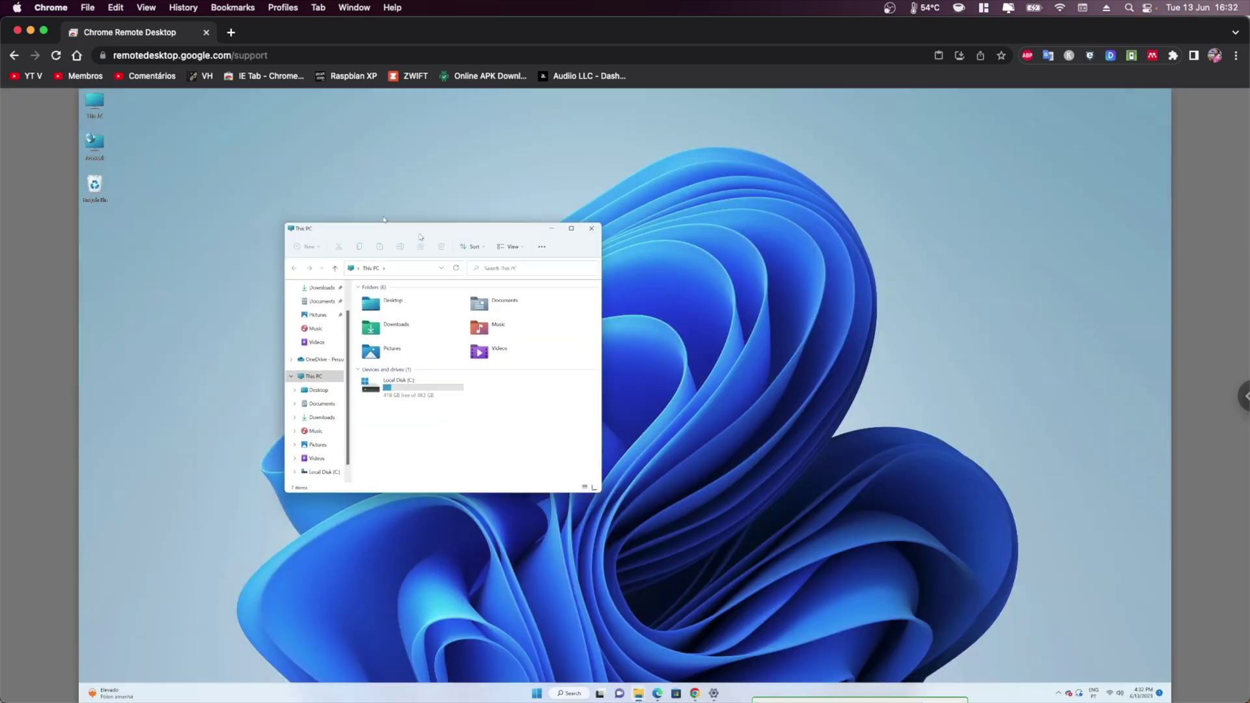
# Show About This Mac for comparison, then close it
pyautogui.click(17, 7)
pyautogui.click(55, 22)
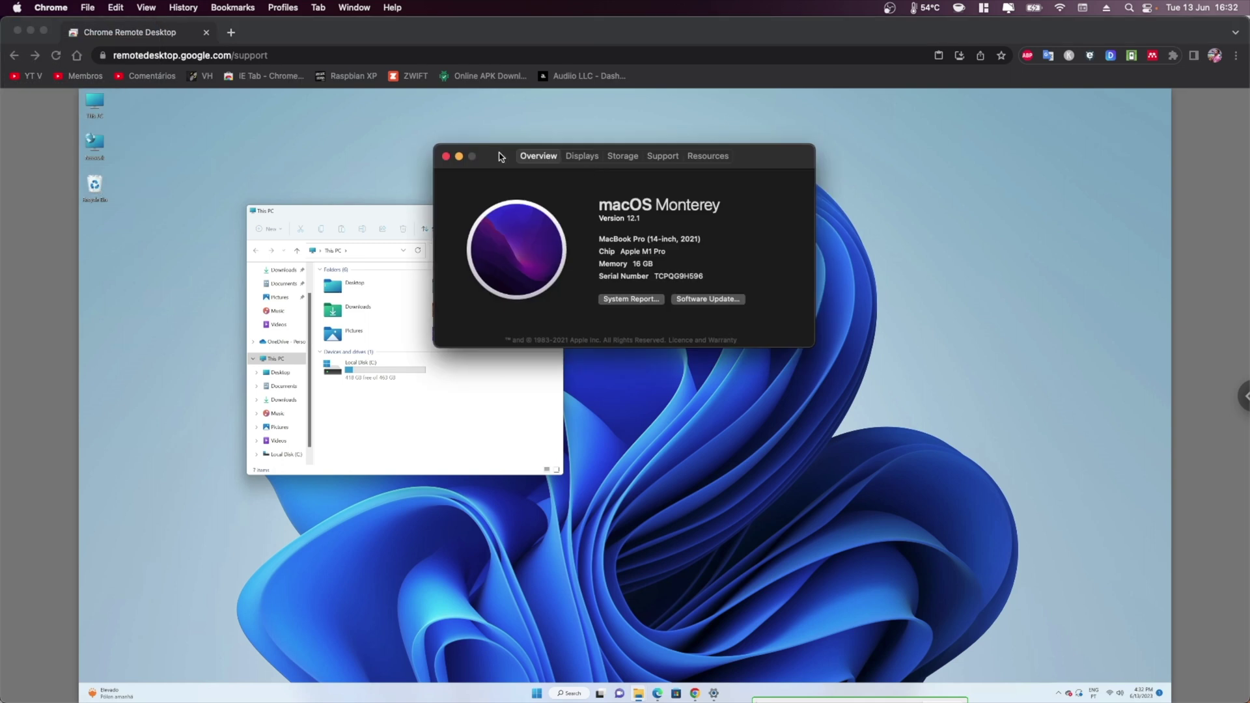
pyautogui.moveTo(499, 156); pyautogui.dragTo(647, 257)
pyautogui.press('super+w')
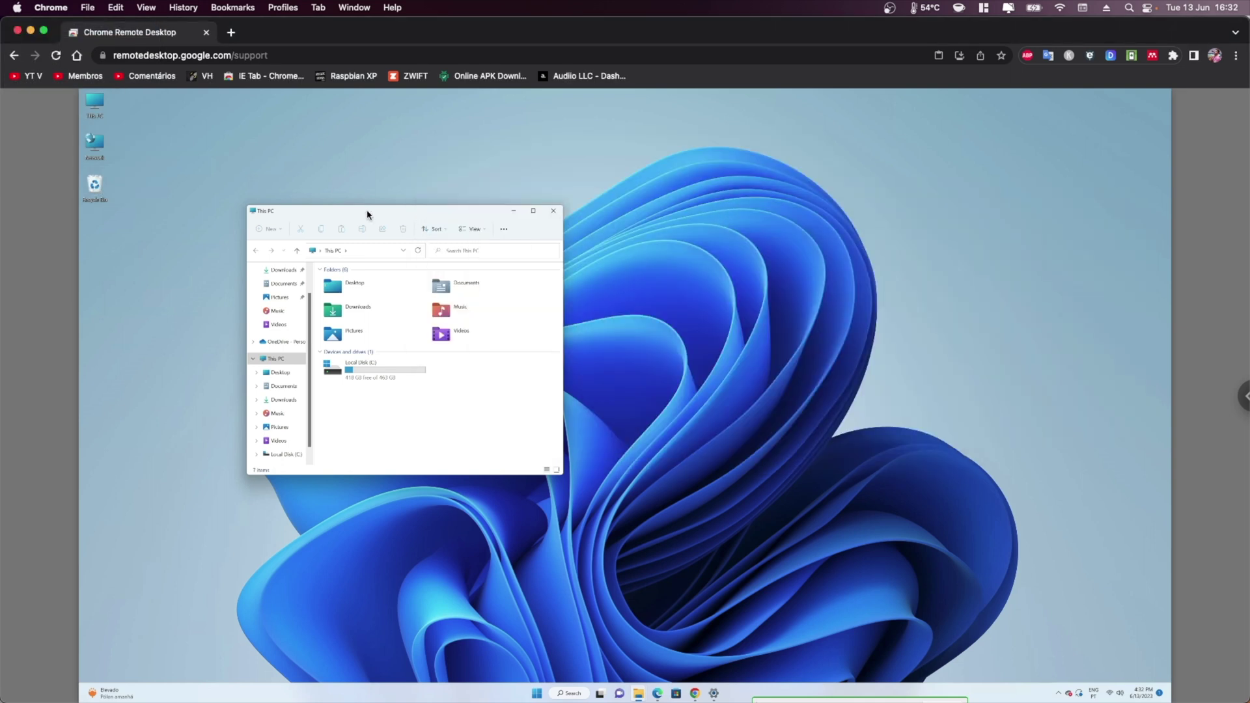
# Open the remote PC's About settings via This PC Properties and open its Start menu
pyautogui.rightClick(95, 105)
pyautogui.click(112, 196)
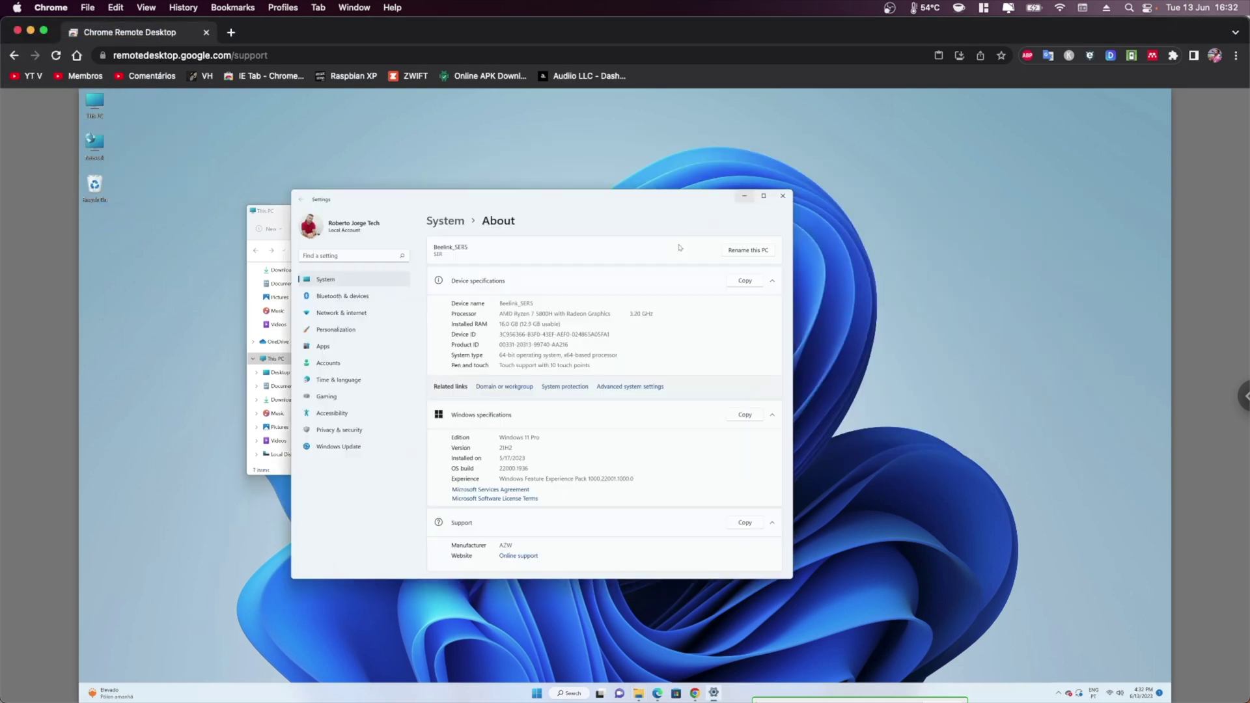
pyautogui.moveTo(448, 198); pyautogui.dragTo(808, 173)
pyautogui.click(536, 693)
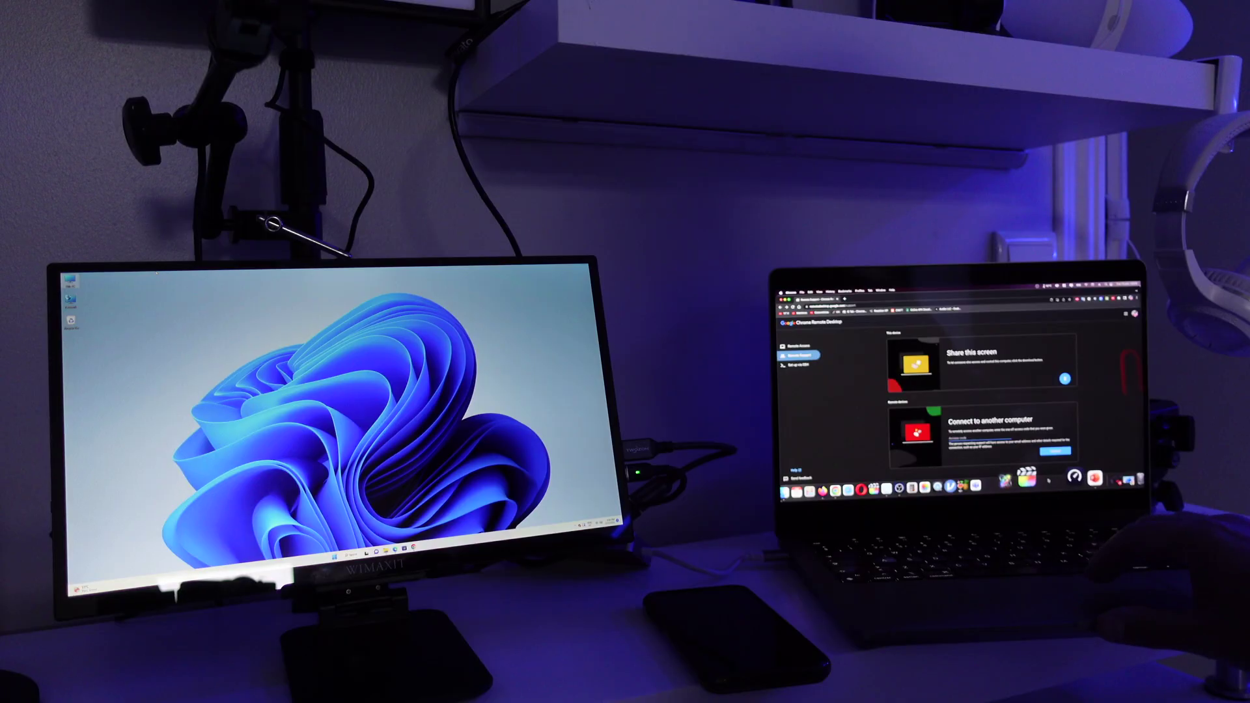
# Switch the laptop to the remote Windows session and open its Start menu
pyautogui.click(1103, 478)
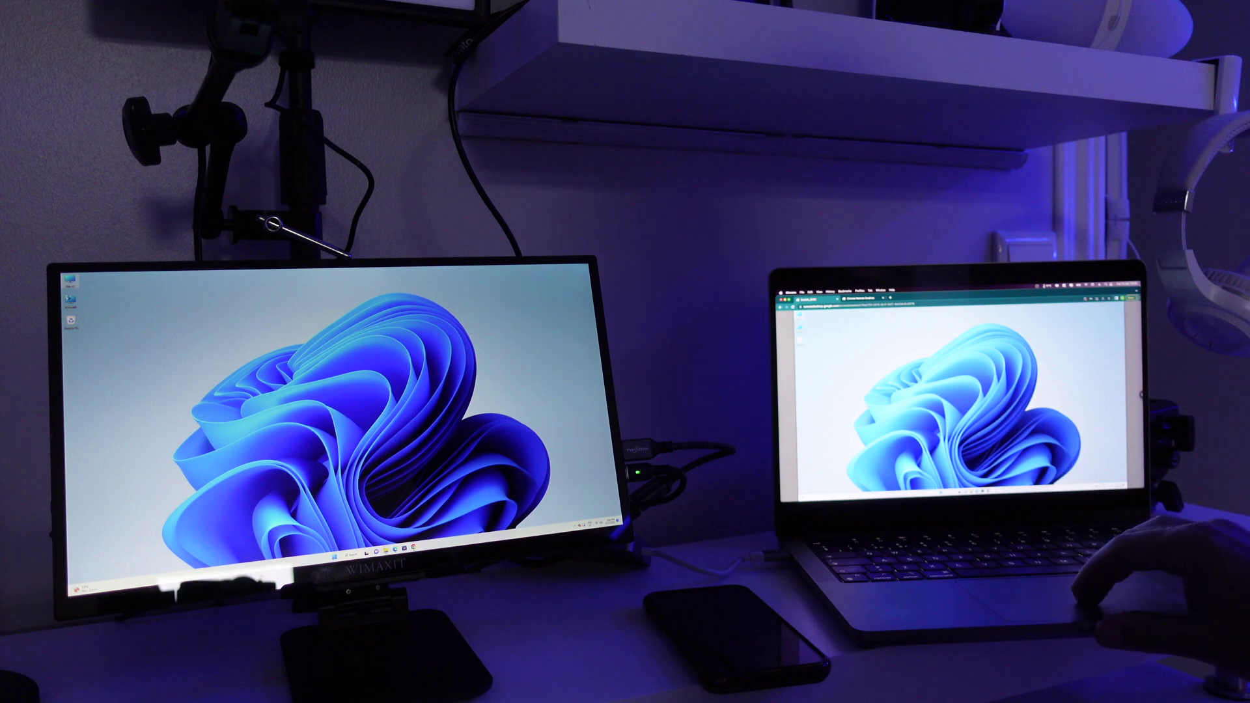
pyautogui.click(333, 557)
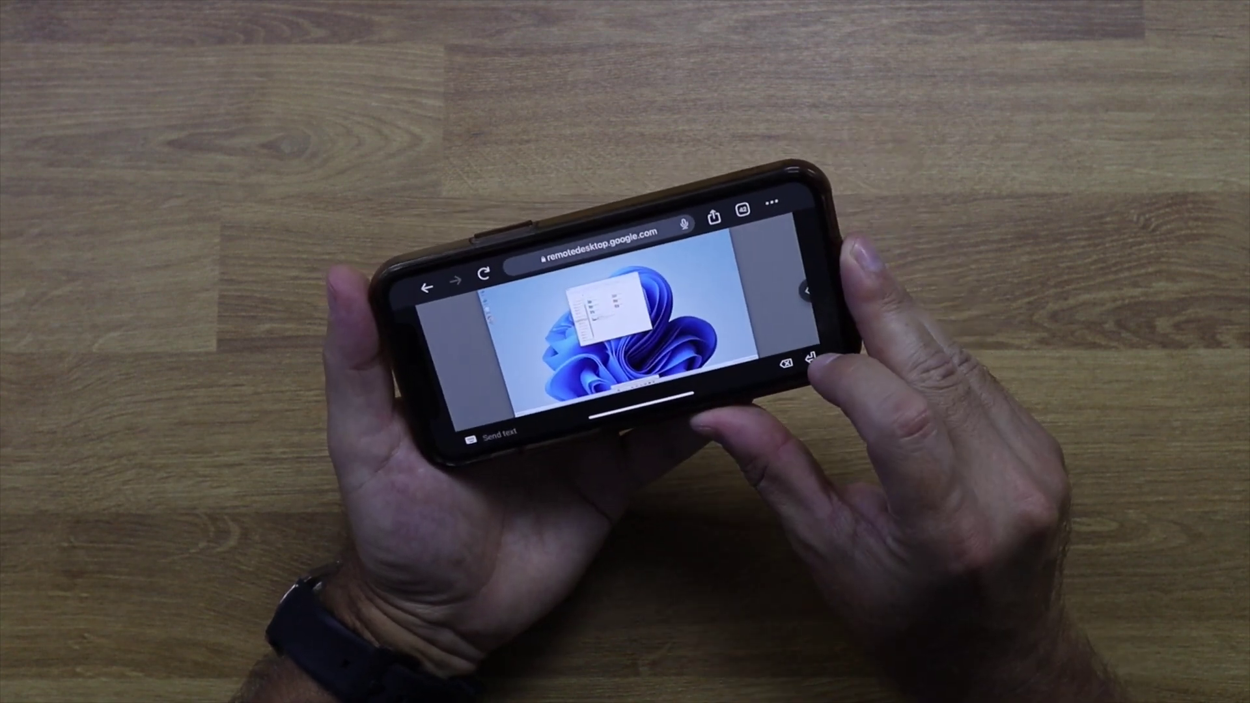
# On the phone, zoom in and widen File Explorer, then open Display settings from the desktop menu
pyautogui.moveTo(740, 362); pyautogui.dragTo(754, 376)
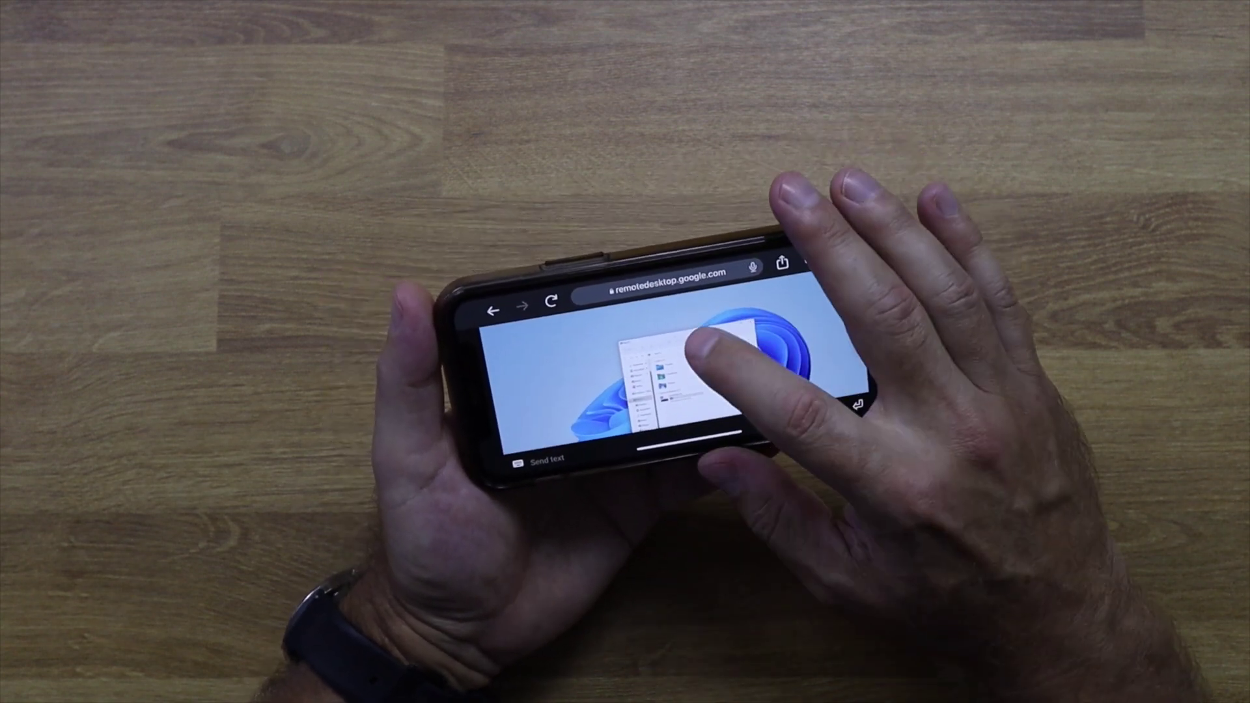
pyautogui.moveTo(749, 330); pyautogui.dragTo(706, 329)
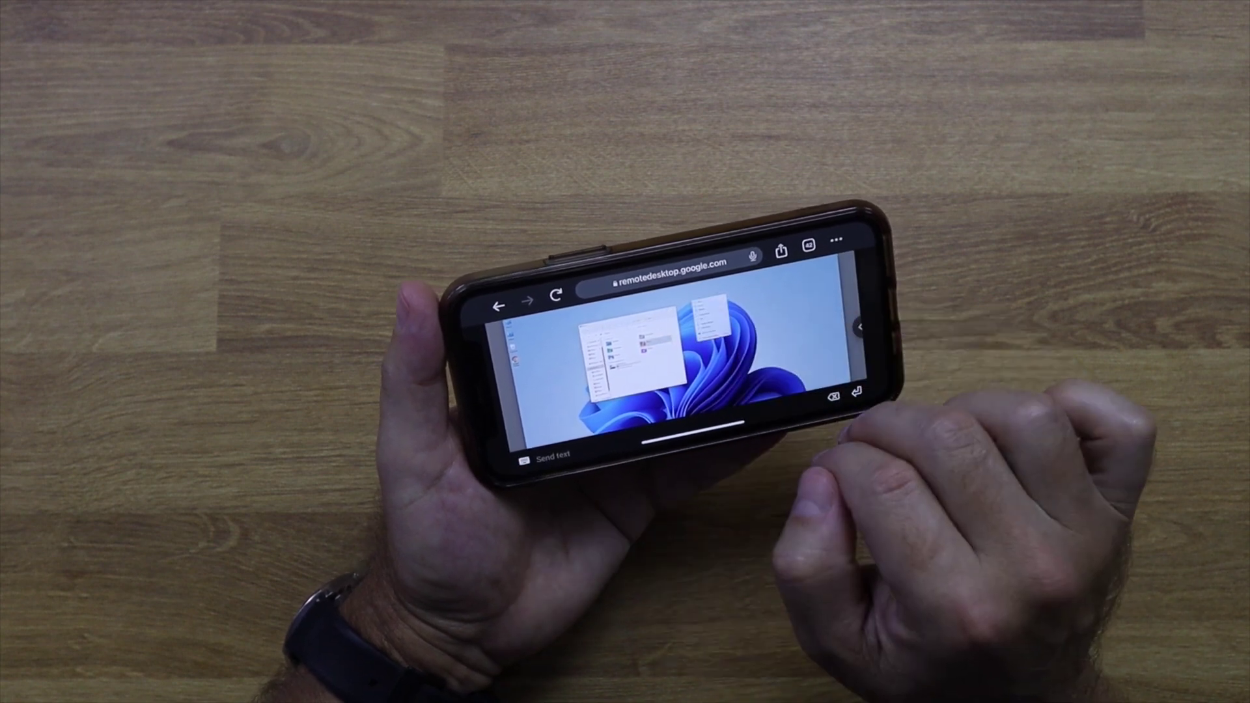
pyautogui.rightClick(700, 311)
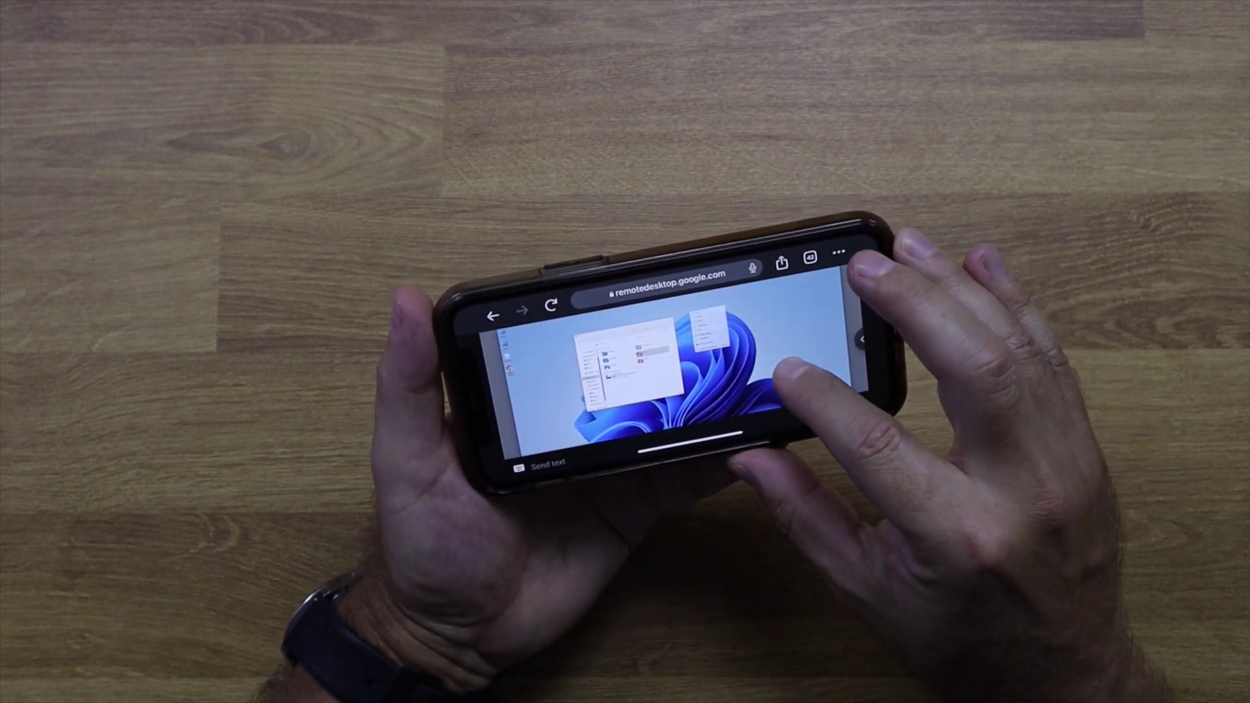
pyautogui.click(706, 340)
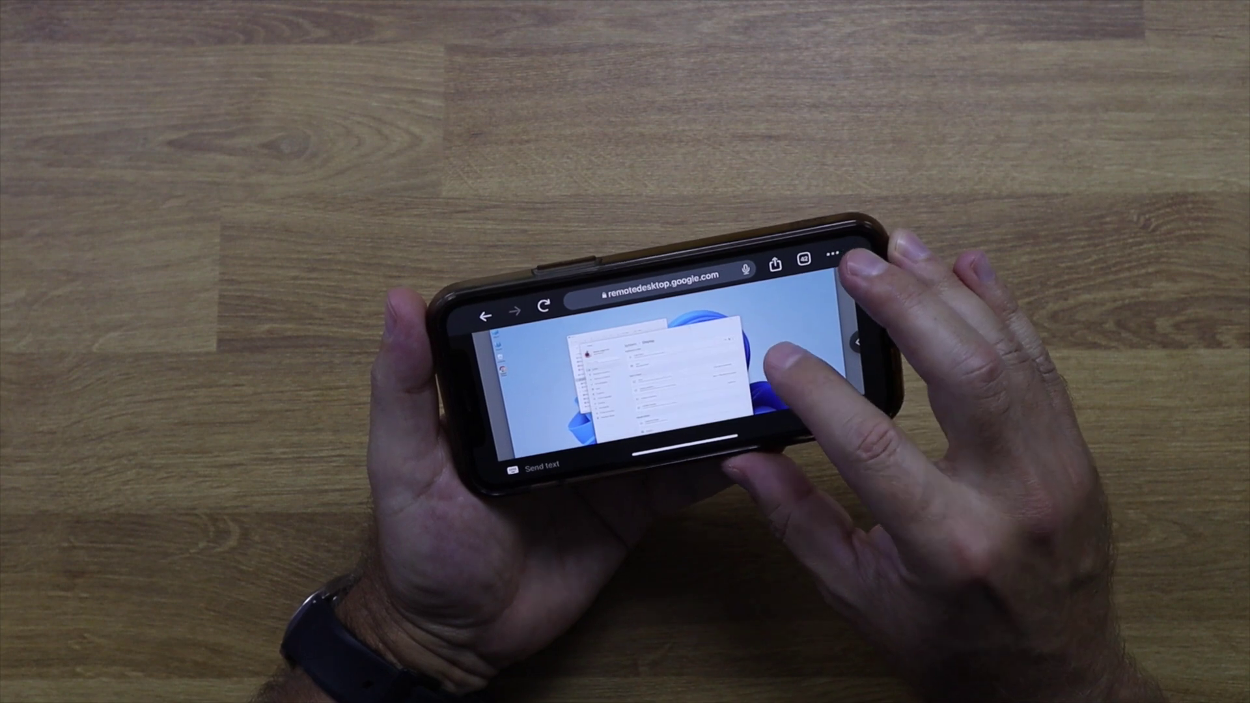
pyautogui.moveTo(775, 355); pyautogui.dragTo(811, 318)
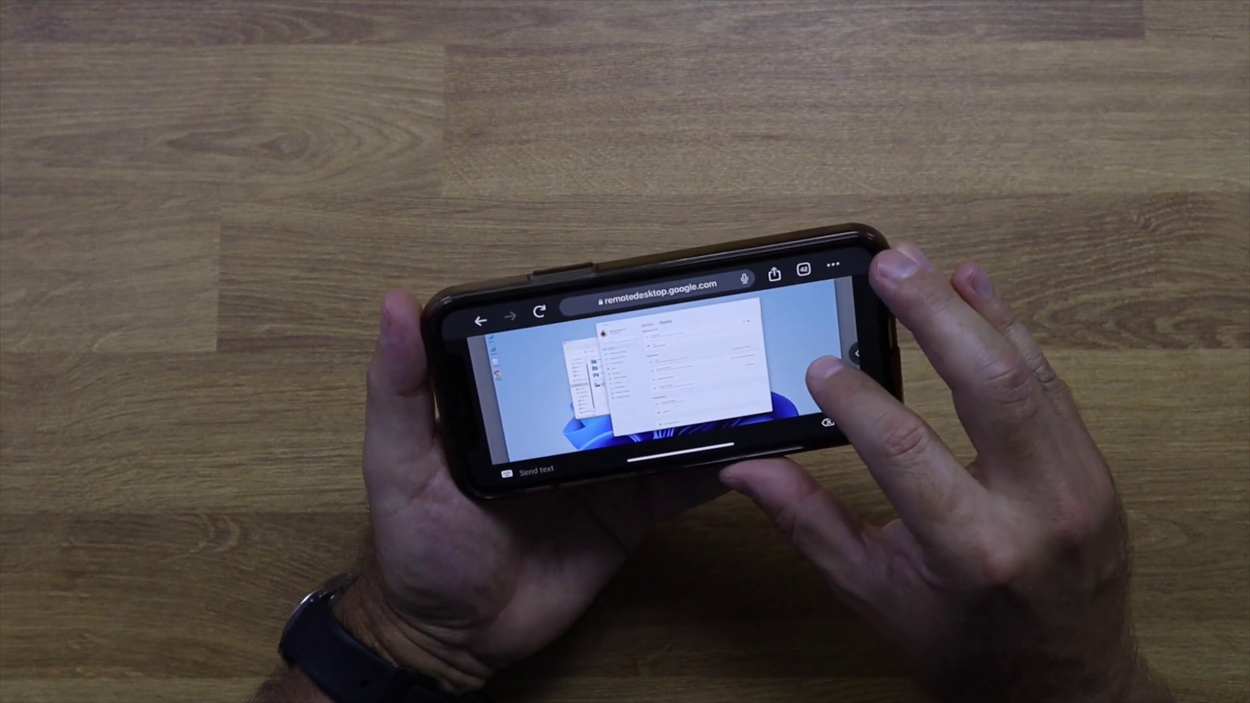